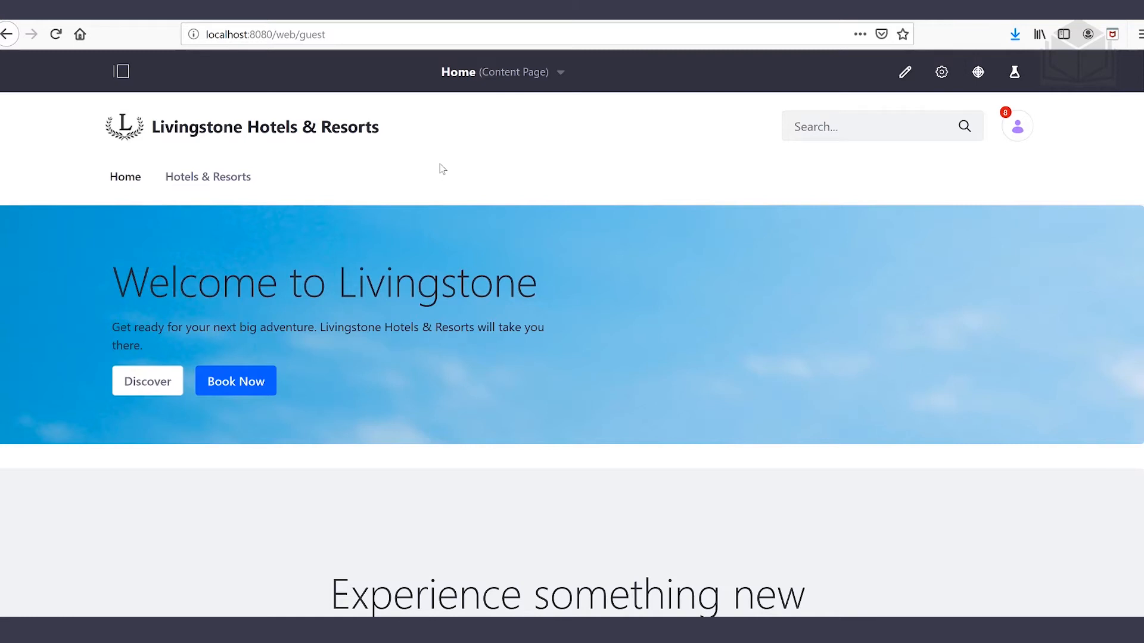
# - Create a user group named Livingstone Rewards in the Control Panel's user administration, leaving its description empty
pyautogui.click(122, 72)
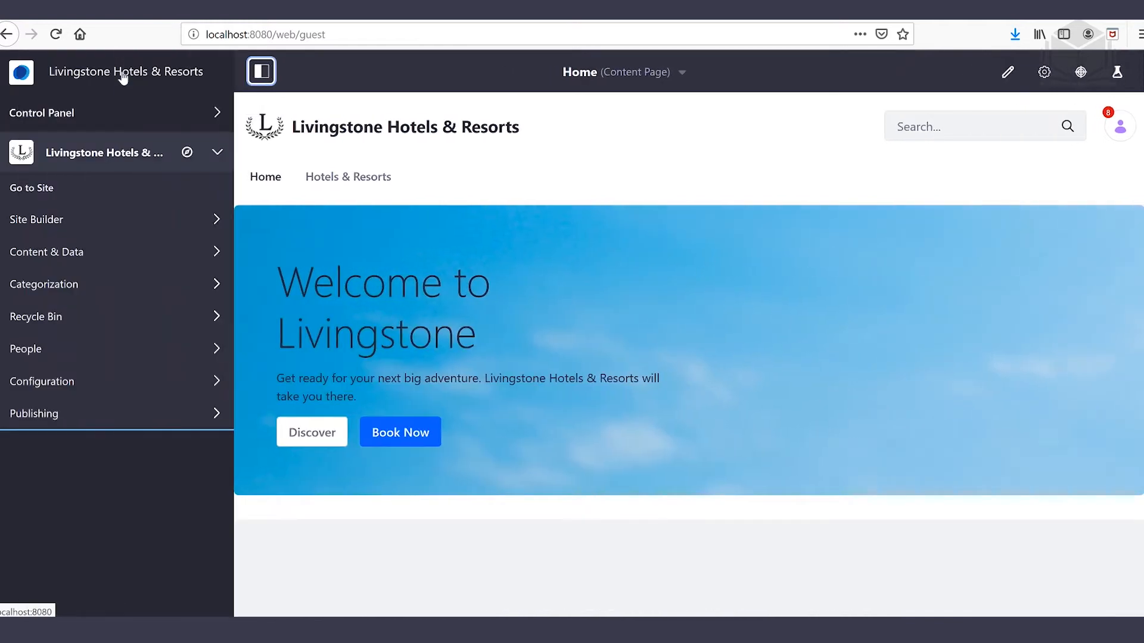
pyautogui.click(115, 112)
pyautogui.click(87, 149)
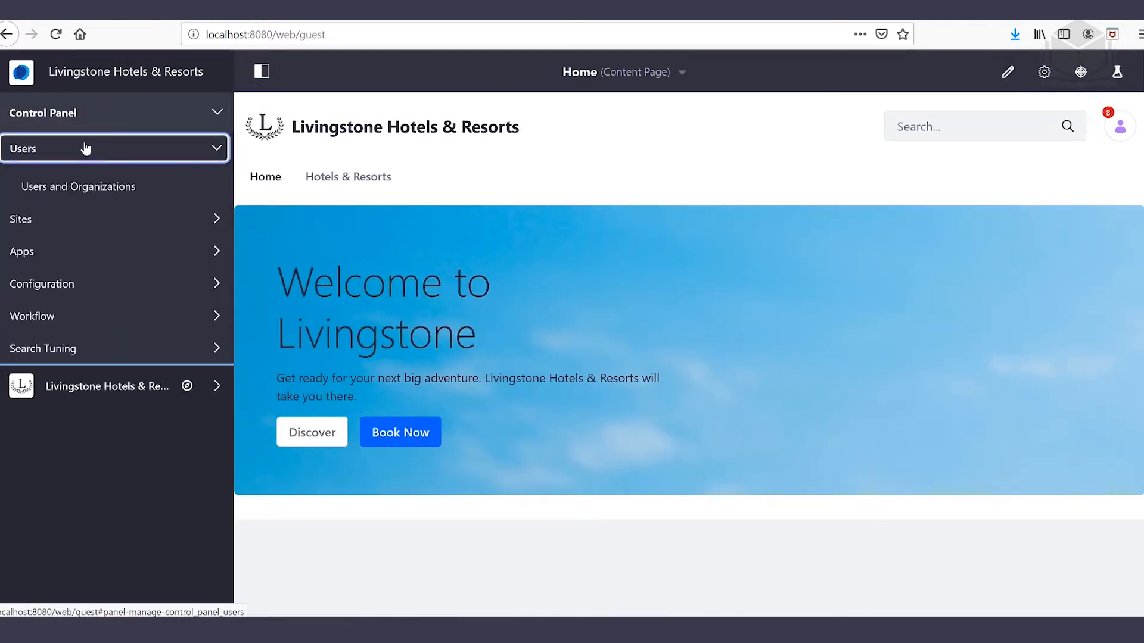
pyautogui.click(95, 217)
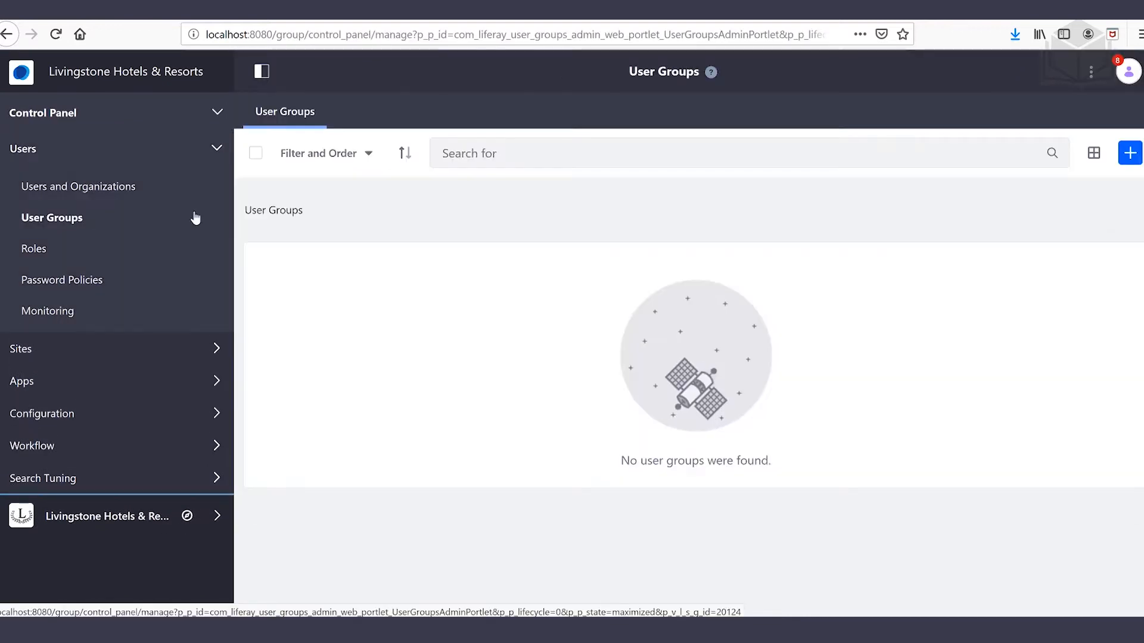
pyautogui.click(1130, 154)
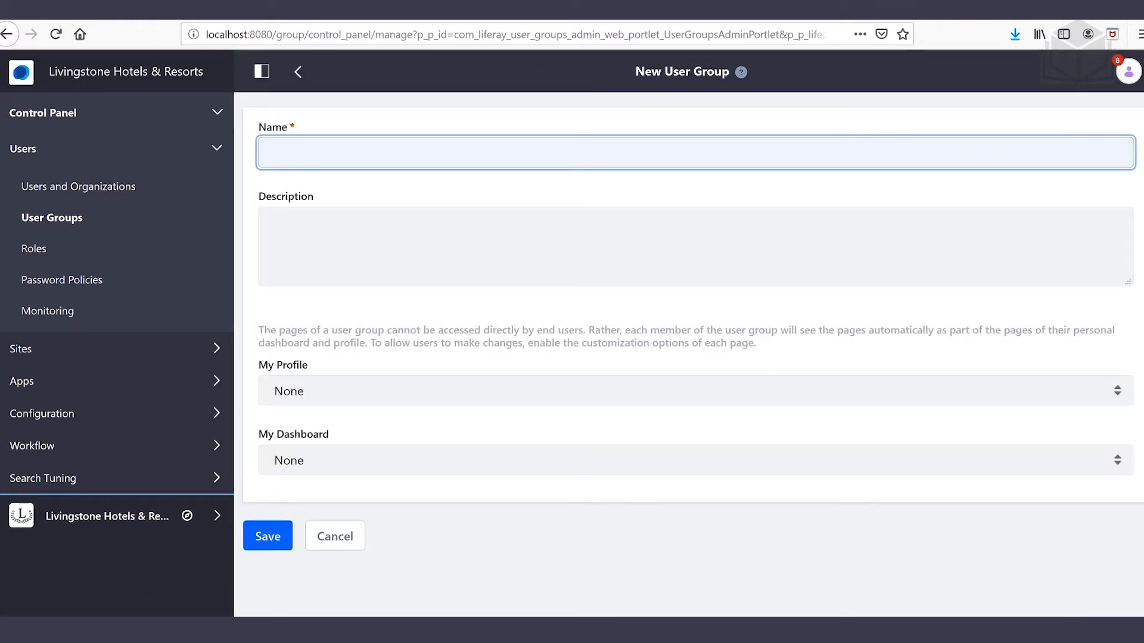
pyautogui.write('Livingstone Reward')
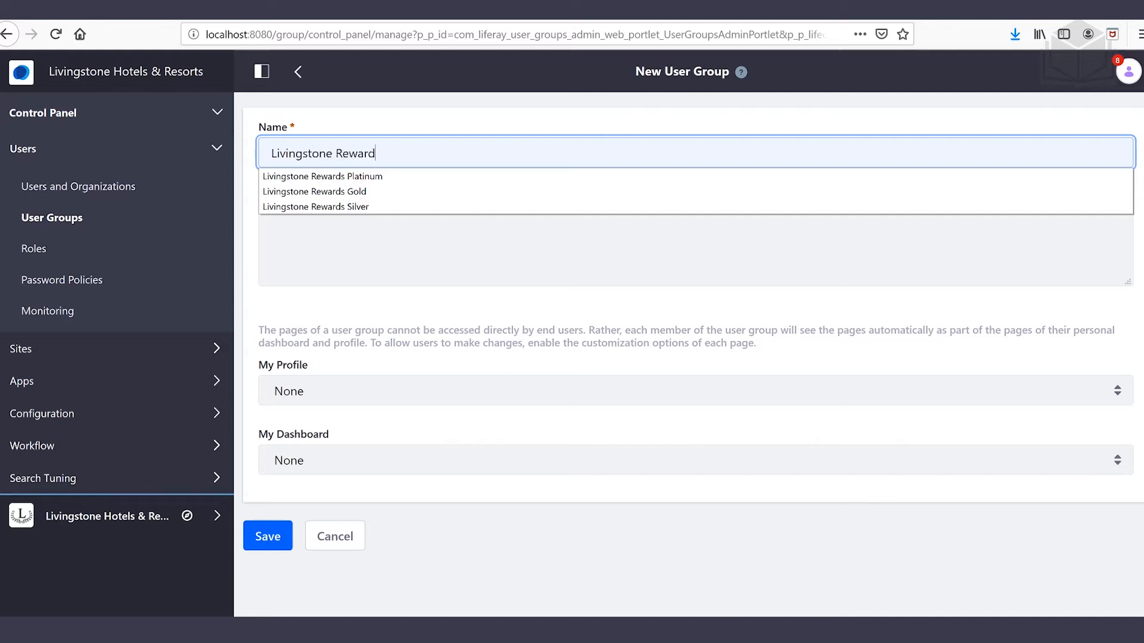
pyautogui.write('s')
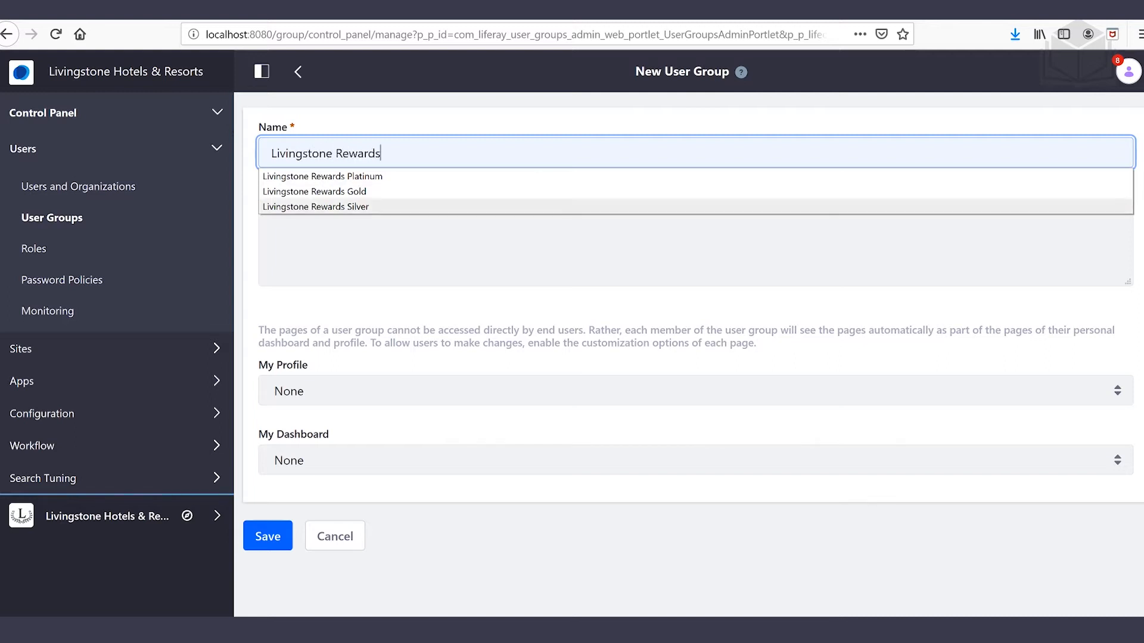
pyautogui.press('Tab')
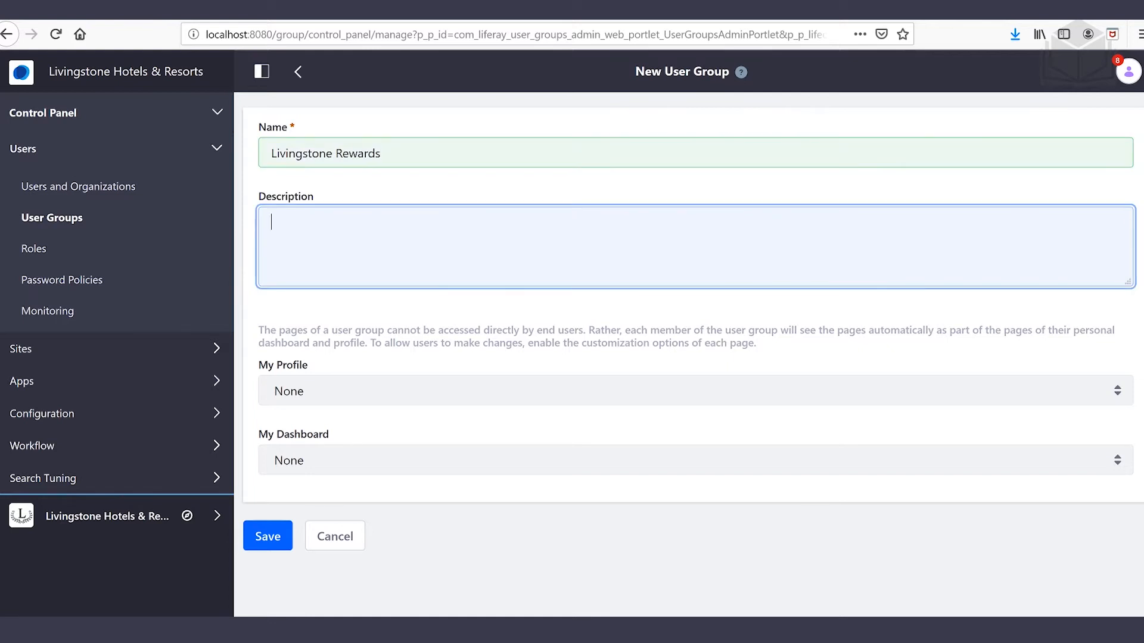
pyautogui.click(268, 536)
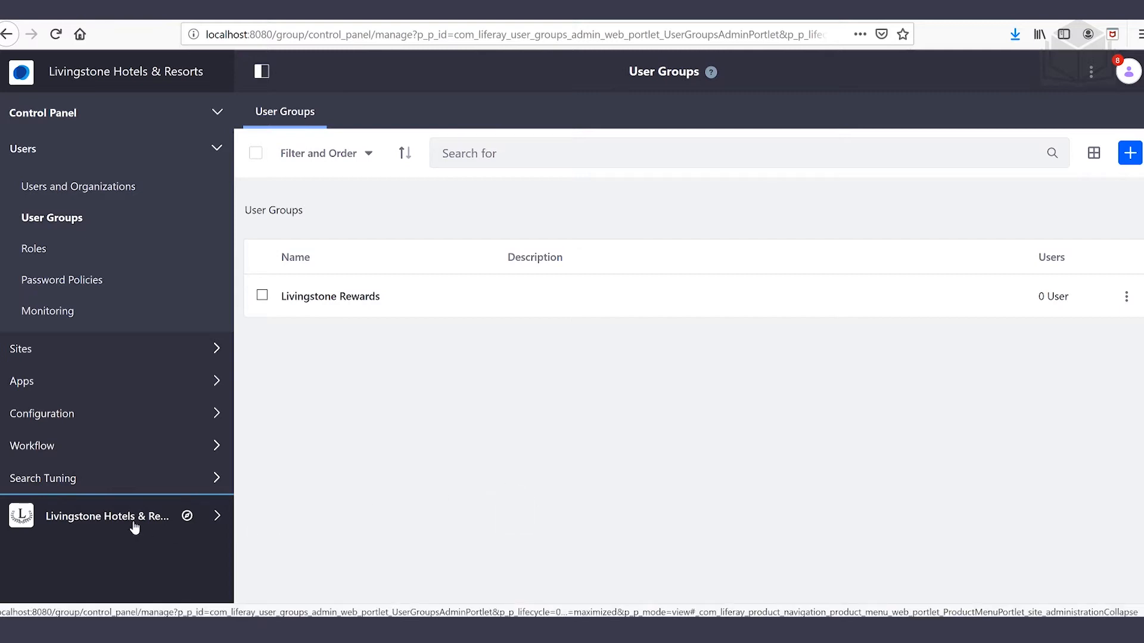
# - Start a new user segment for the Livingstone Hotels & Resorts site and name it Livingstone Rewards
pyautogui.click(108, 518)
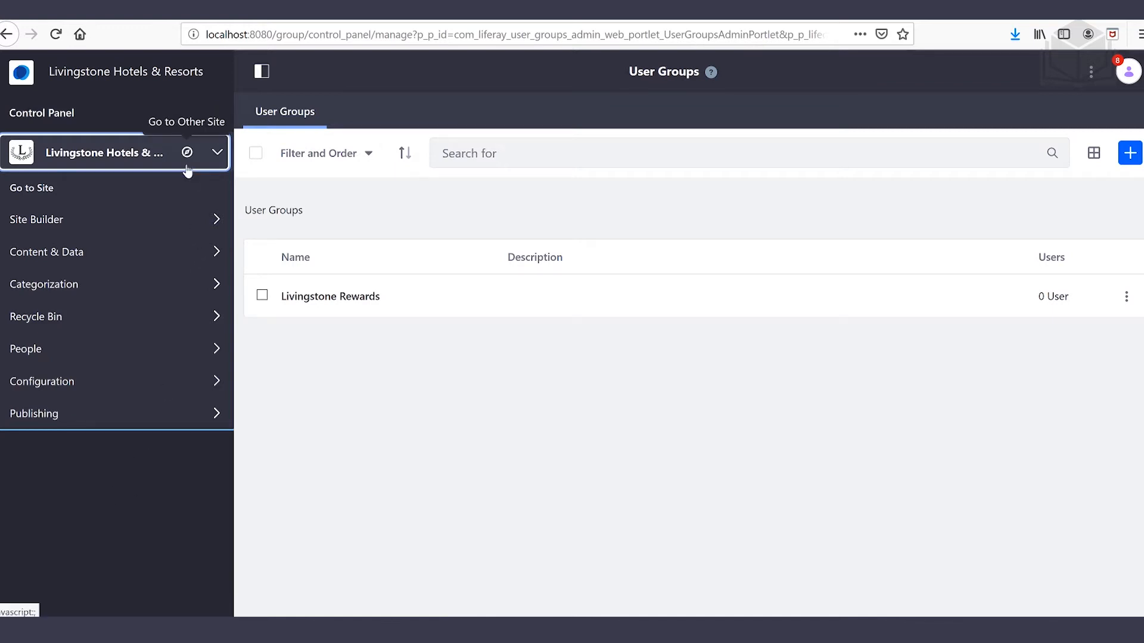
pyautogui.click(112, 351)
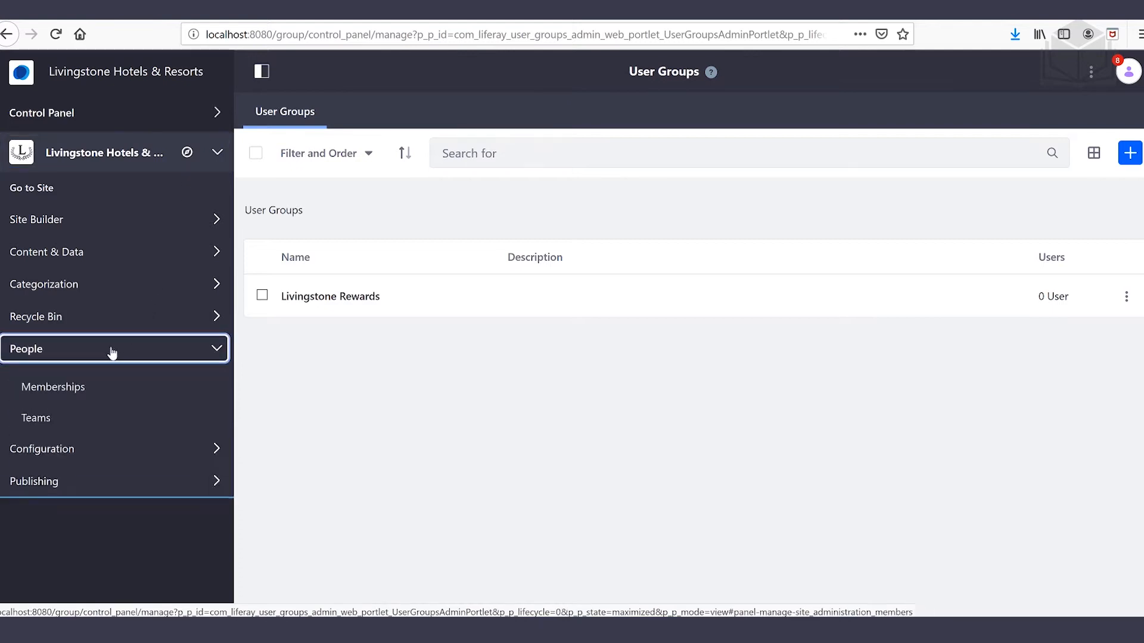
pyautogui.click(50, 454)
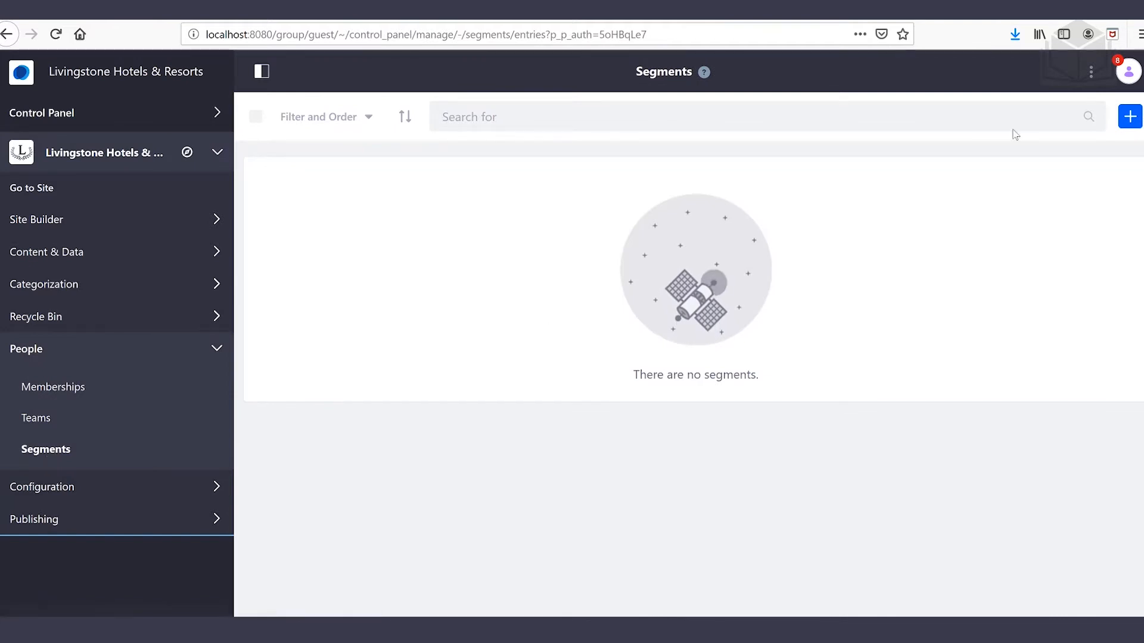
pyautogui.click(1130, 118)
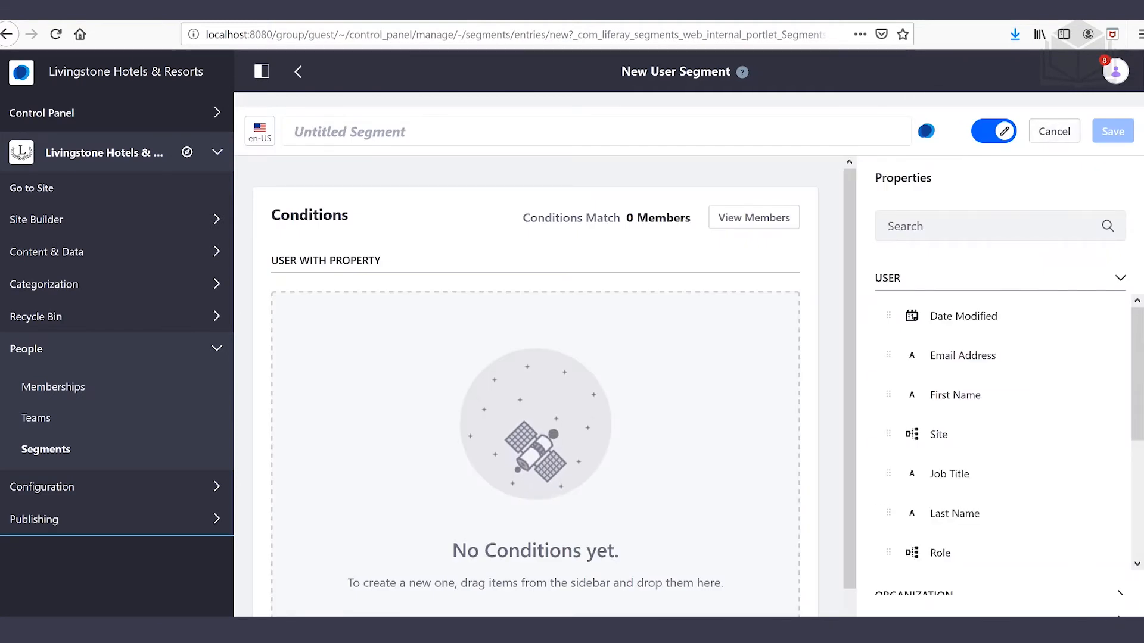
pyautogui.write('Liv')
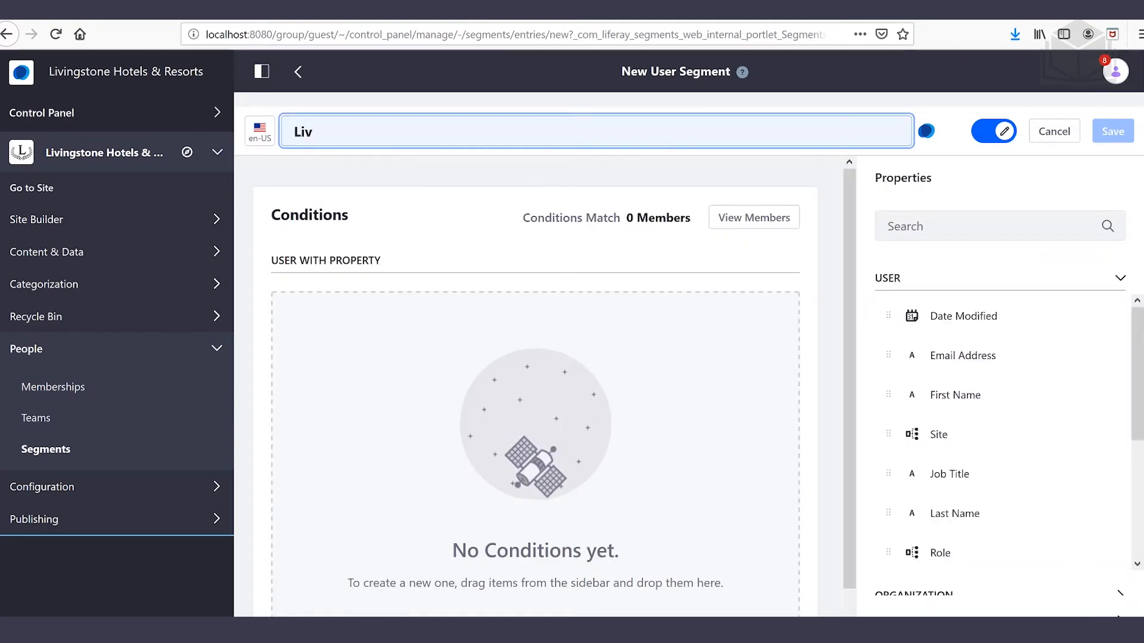
pyautogui.write('ingstone R')
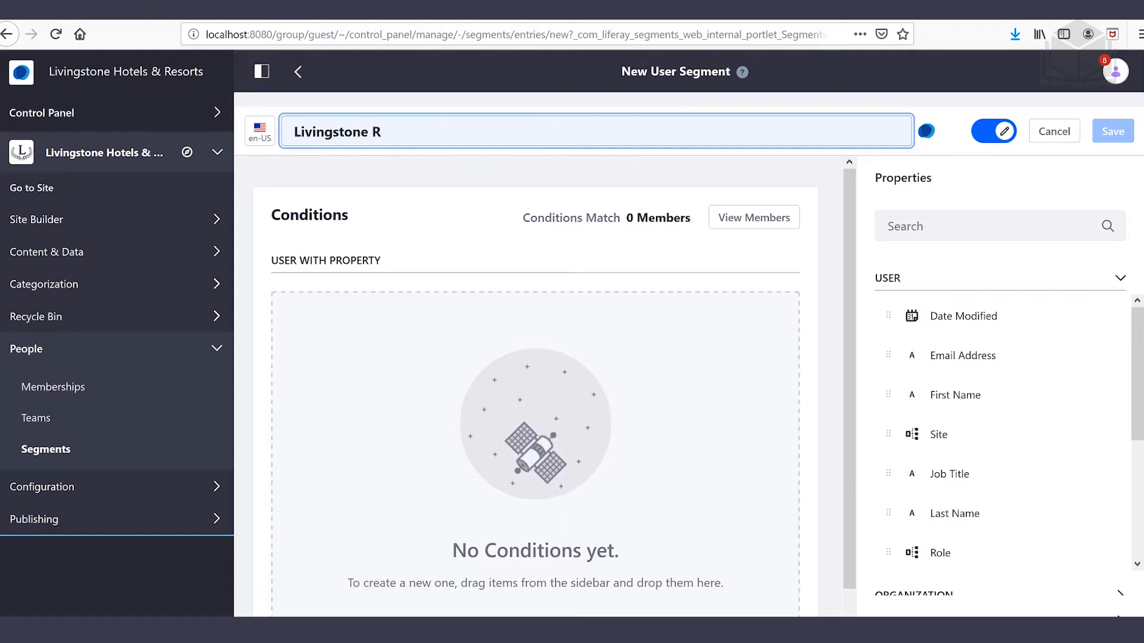
pyautogui.write('ewards')
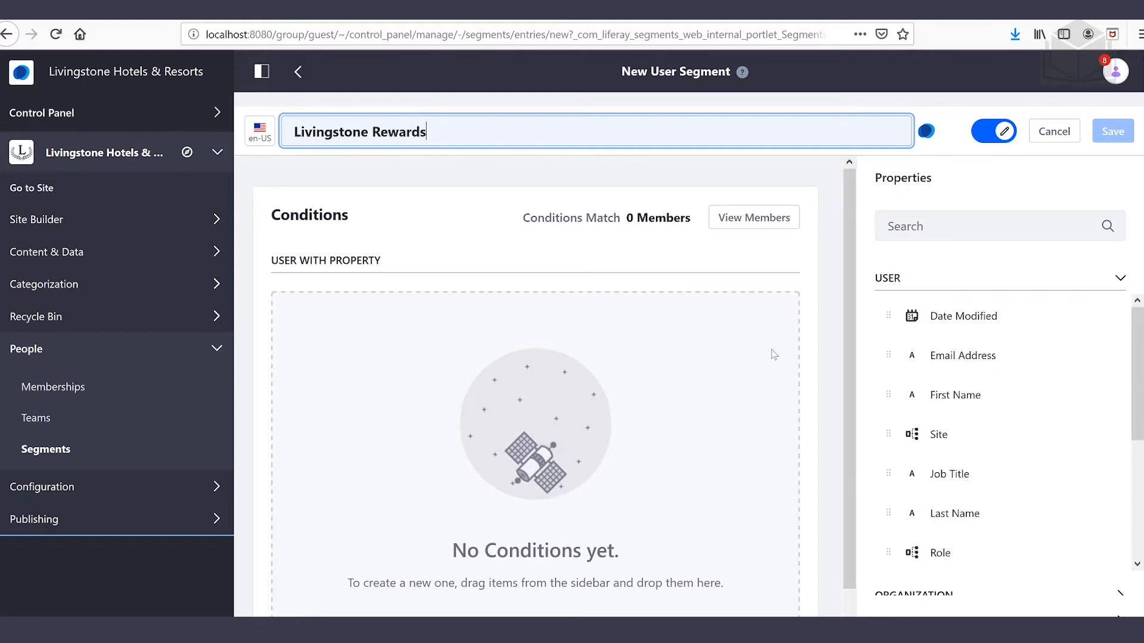
# - Add the condition User Group equals Livingstone Rewards to the segment and save it
pyautogui.scroll(-2, 1011, 417)
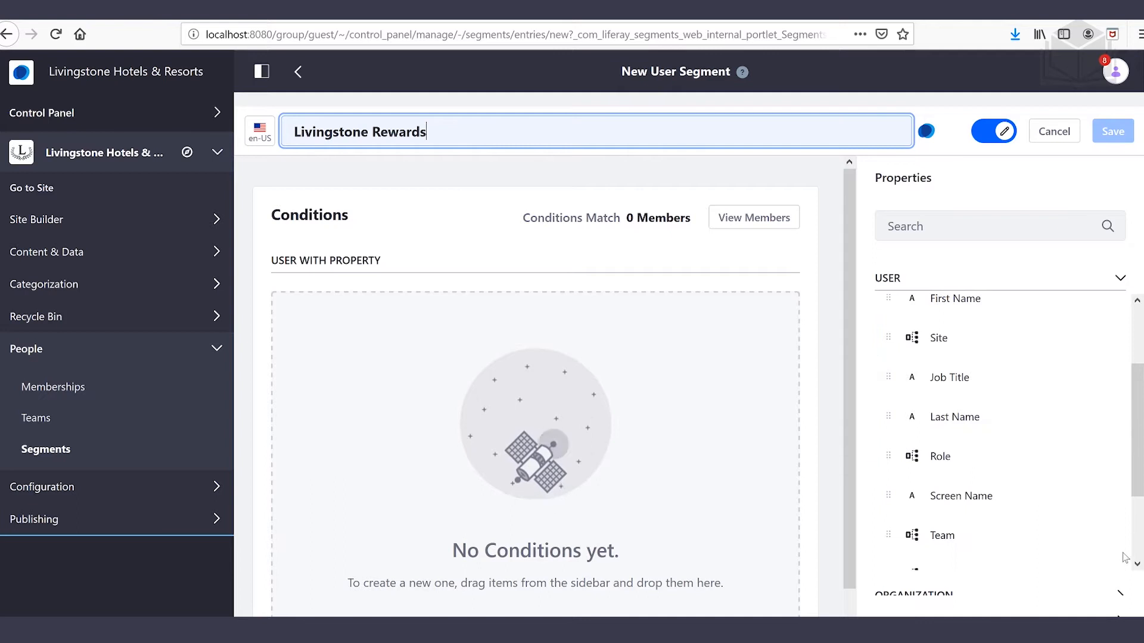
pyautogui.scroll(-1, 1049, 562)
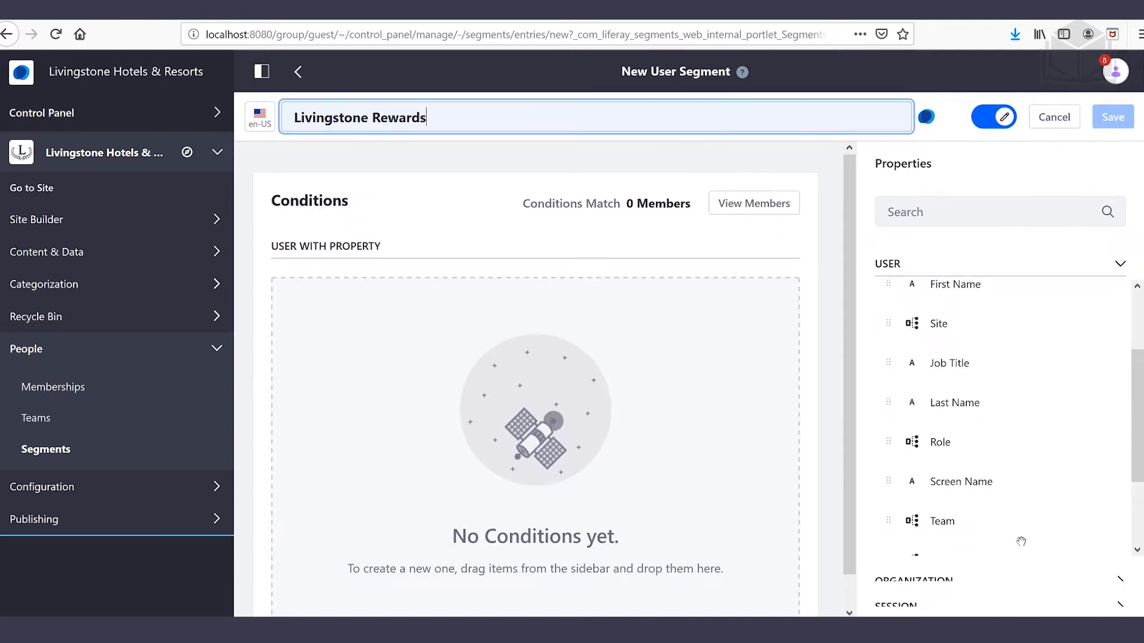
pyautogui.scroll(-2, 993, 385)
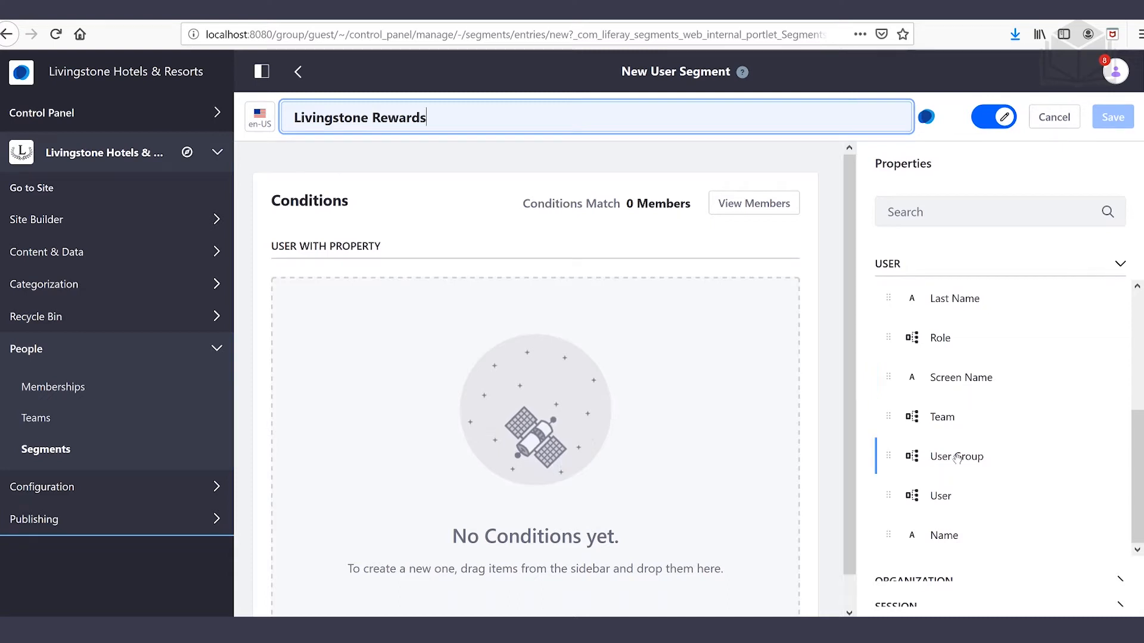
pyautogui.moveTo(955, 458); pyautogui.dragTo(452, 311)
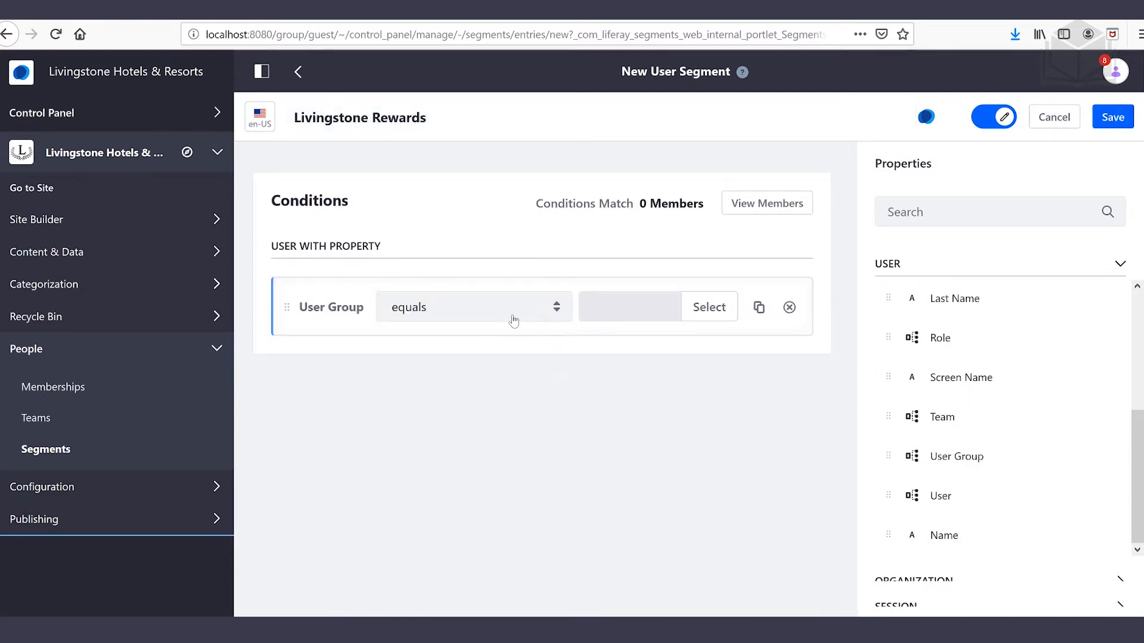
pyautogui.click(710, 320)
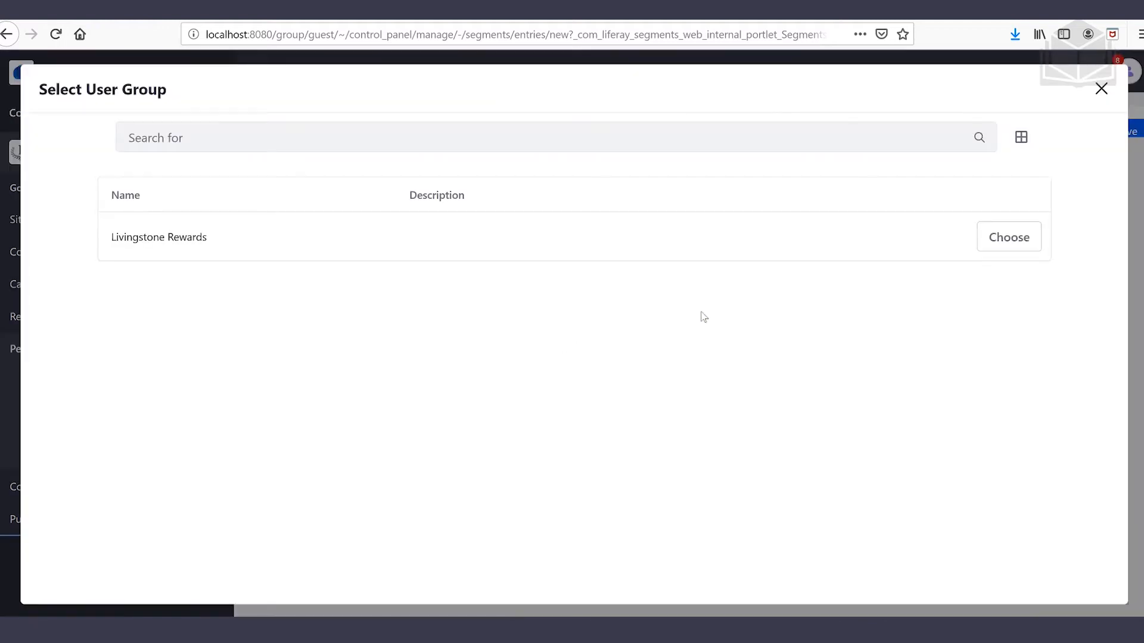
pyautogui.click(1008, 237)
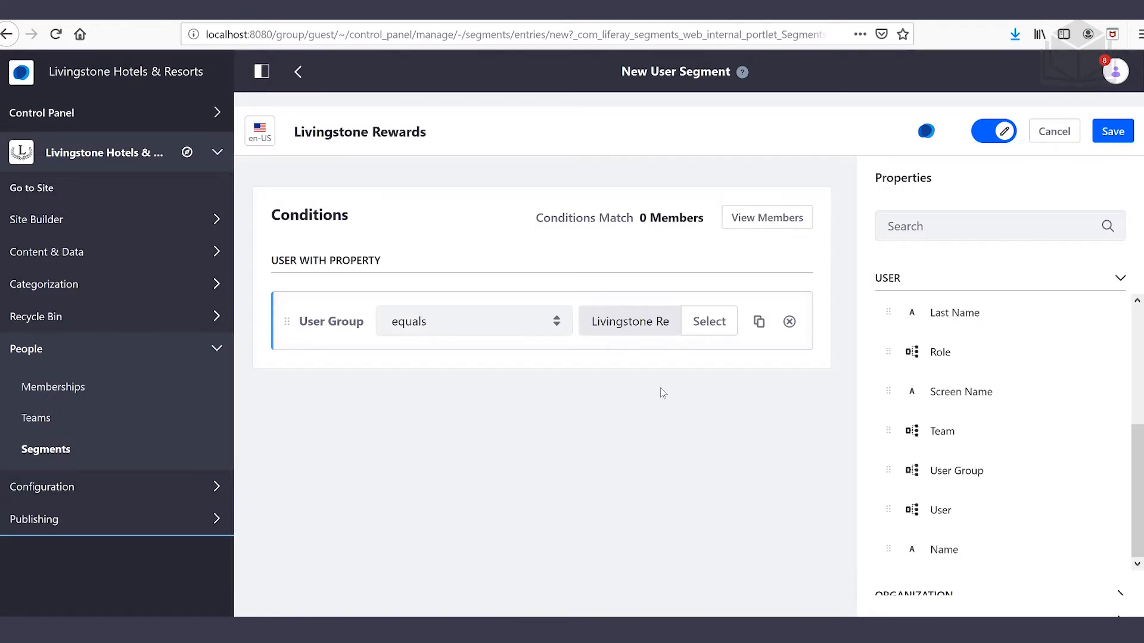
pyautogui.click(1113, 132)
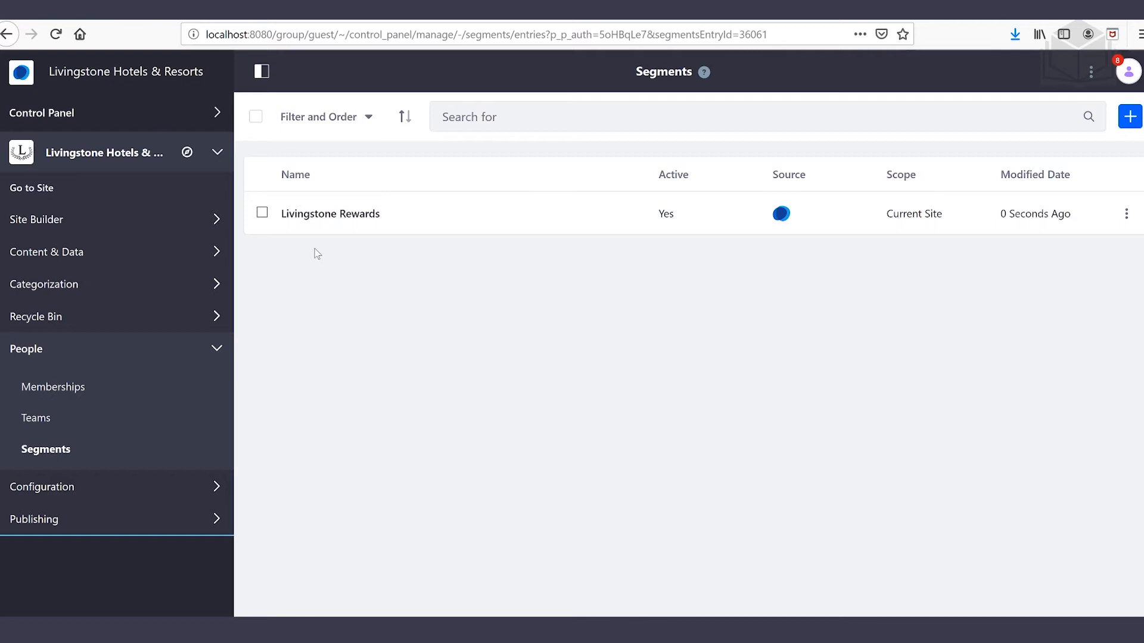
# - Import rewards-page.zip into the site's page fragment collections with overwriting of existing entries enabled
pyautogui.click(84, 224)
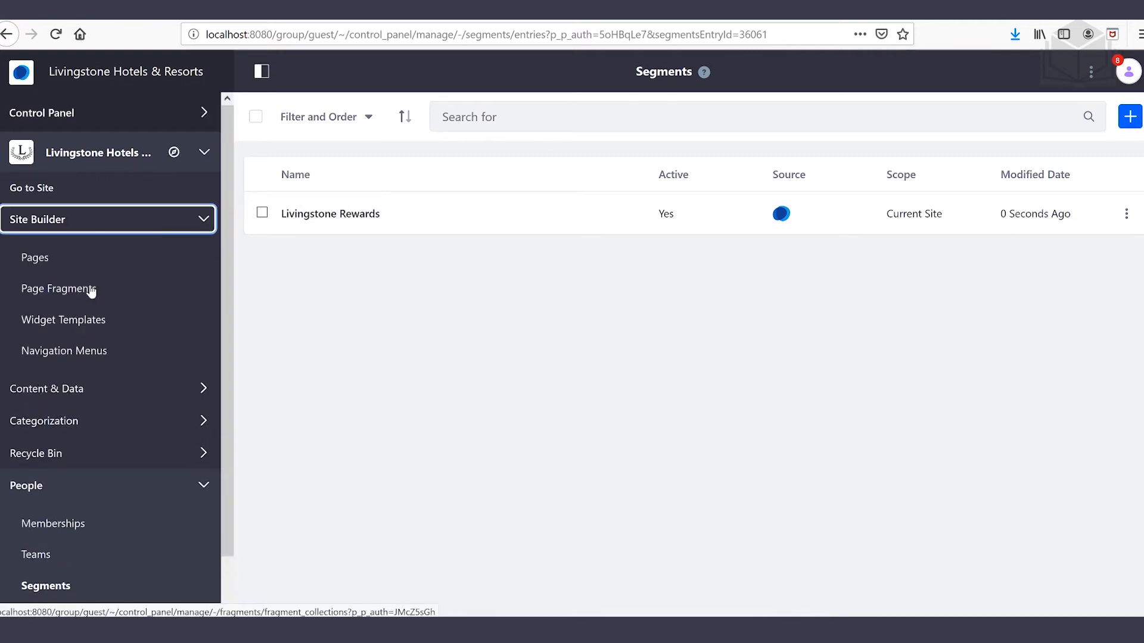
pyautogui.click(90, 290)
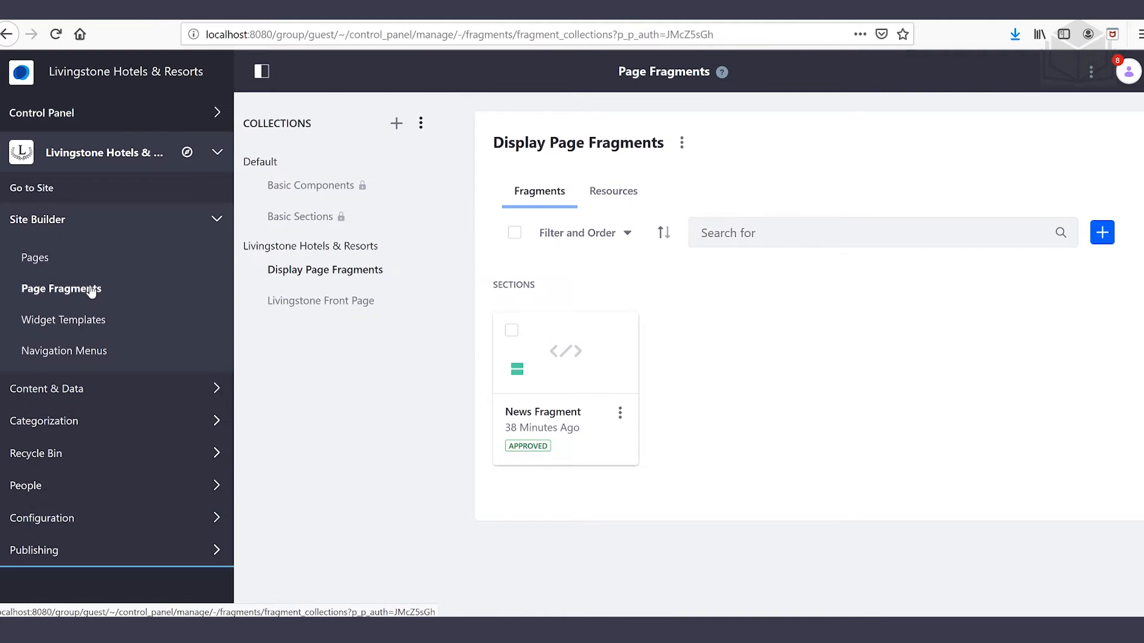
pyautogui.click(421, 124)
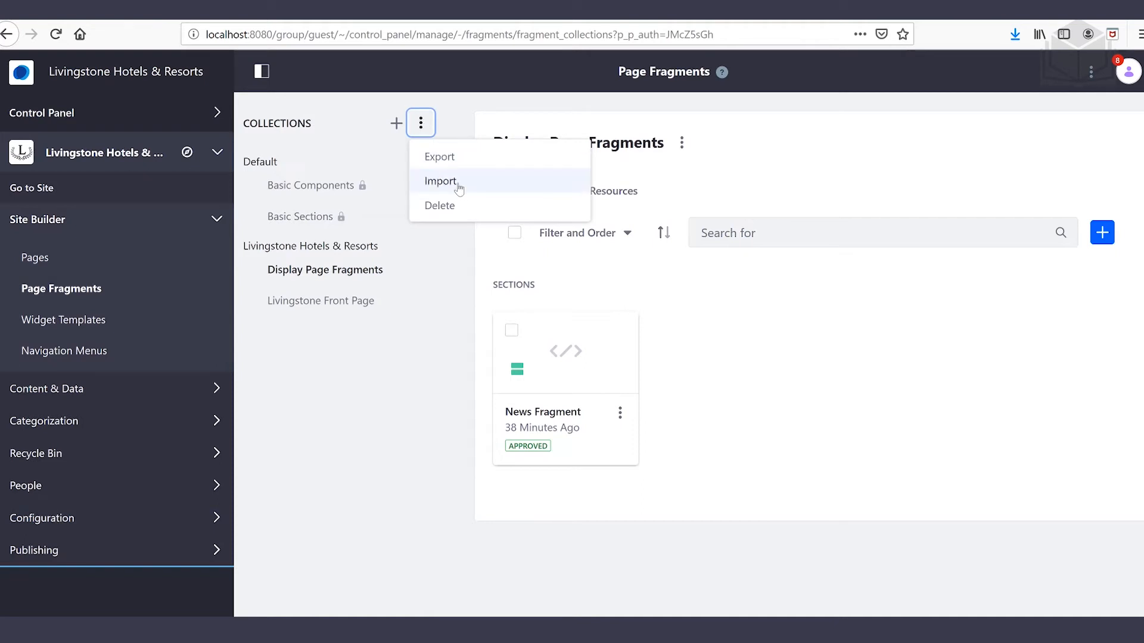
pyautogui.click(440, 182)
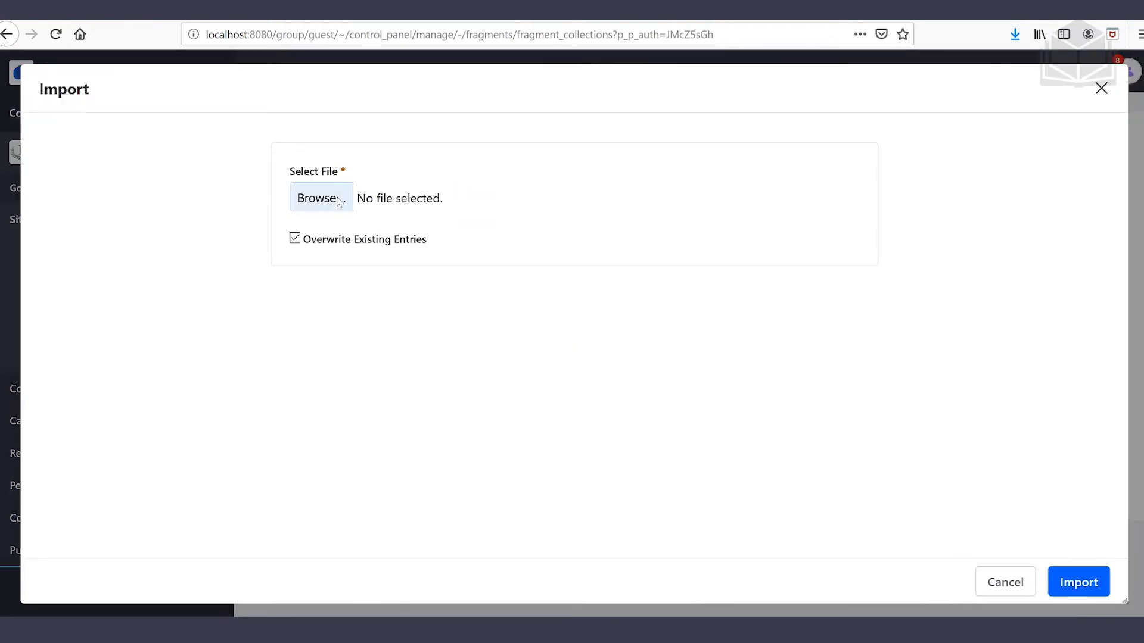
pyautogui.click(317, 198)
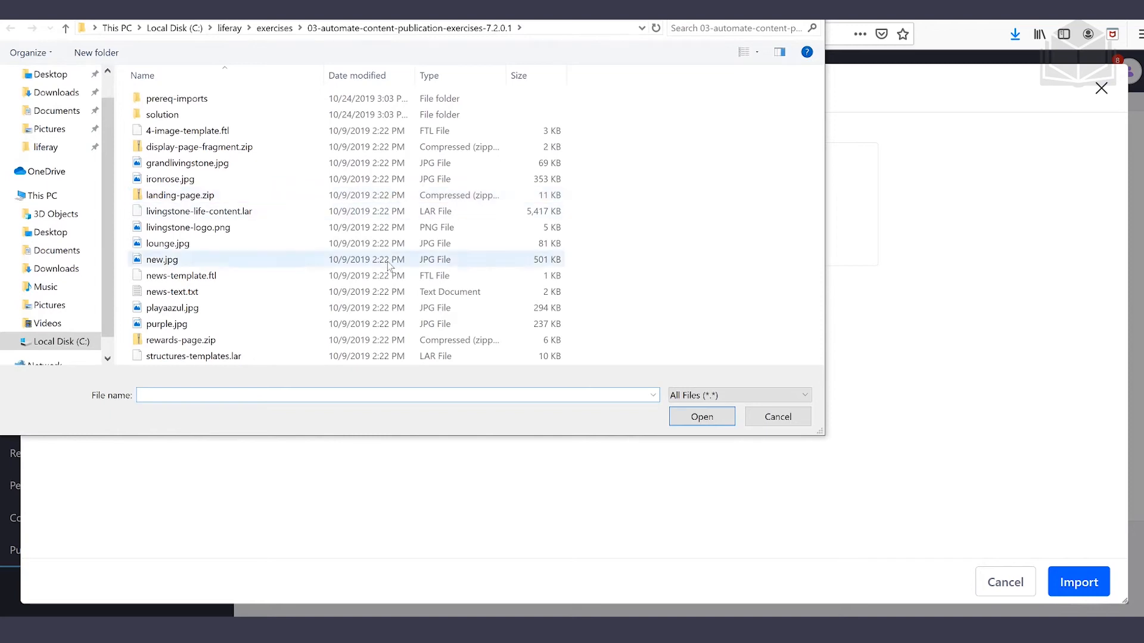
pyautogui.click(381, 340)
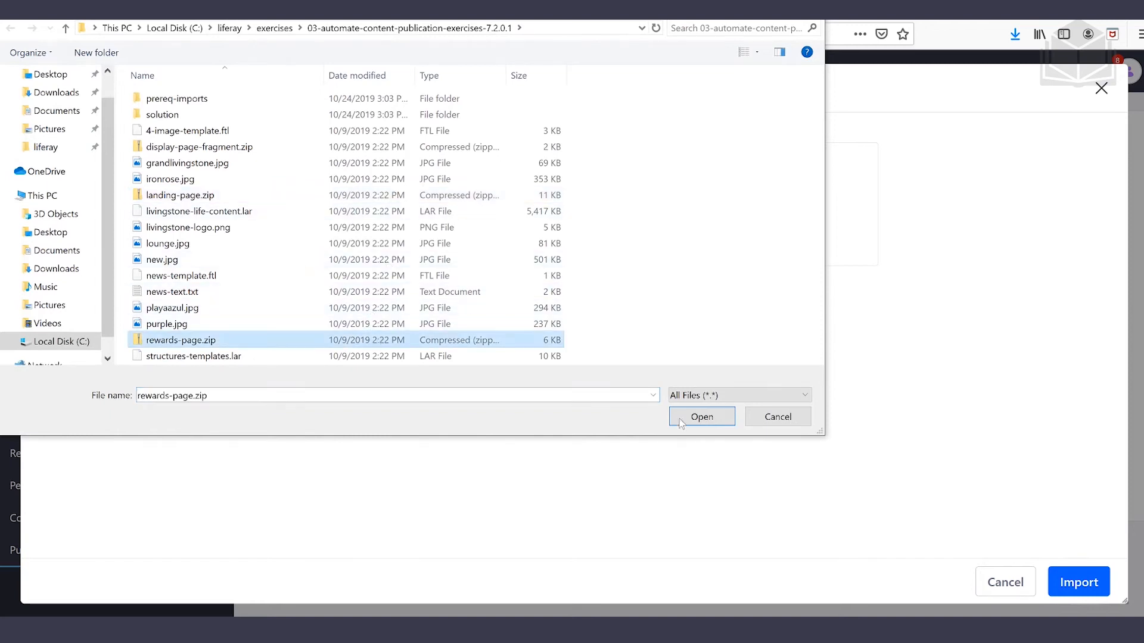
pyautogui.click(701, 417)
pyautogui.click(1091, 584)
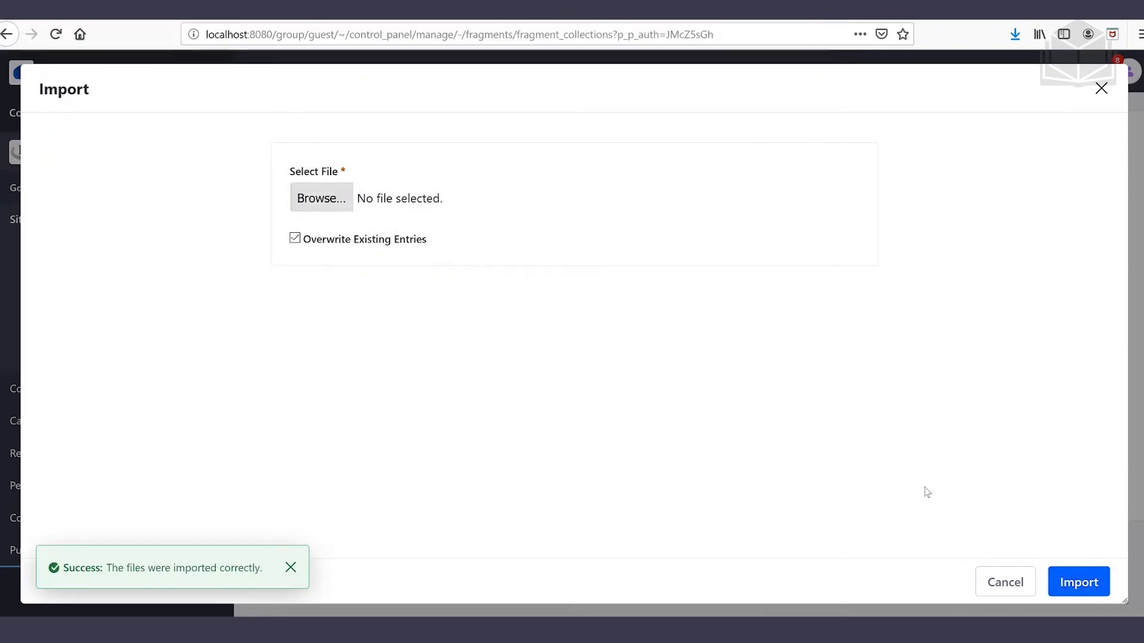
pyautogui.click(1101, 89)
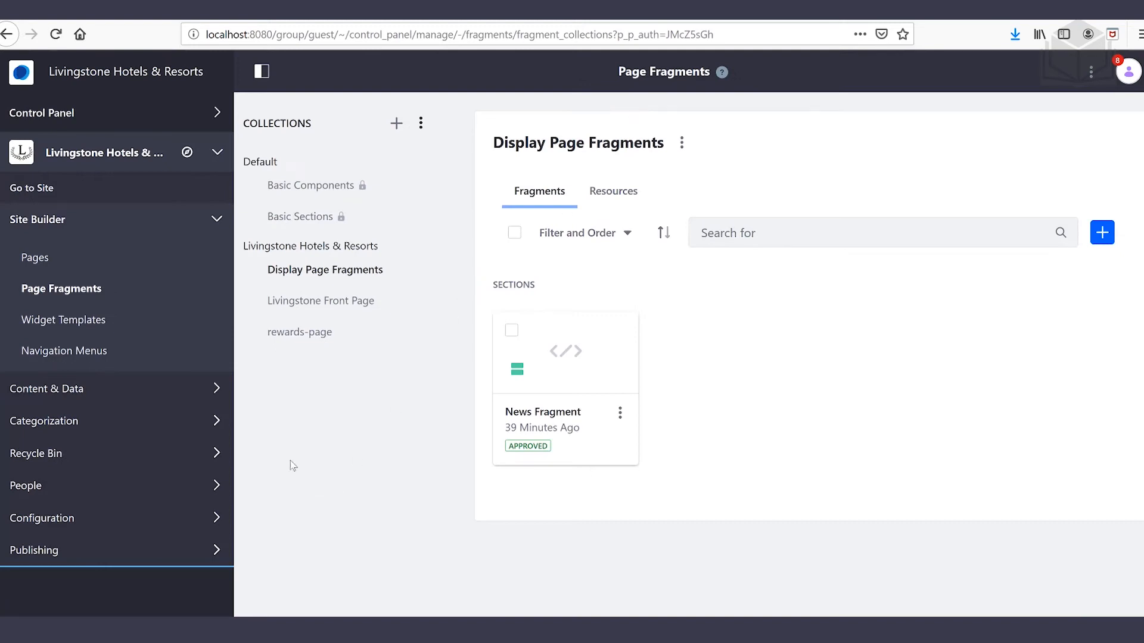
# - Add a public content page named Livingstone Rewards to the Livingstone Hotels & Resorts site
pyautogui.click(46, 258)
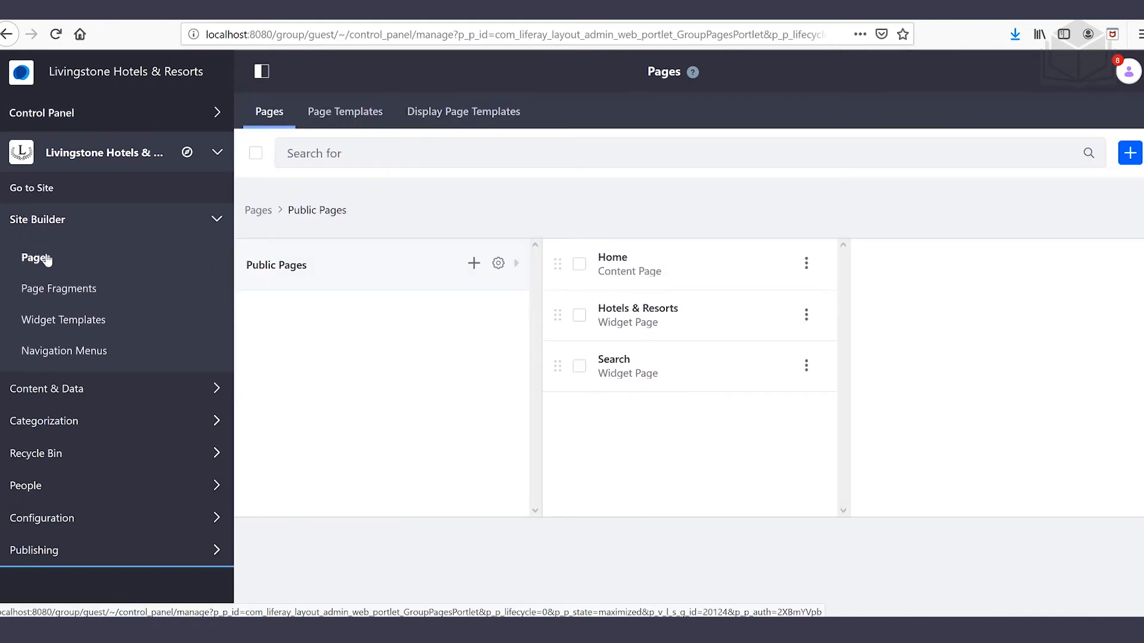
pyautogui.click(1130, 154)
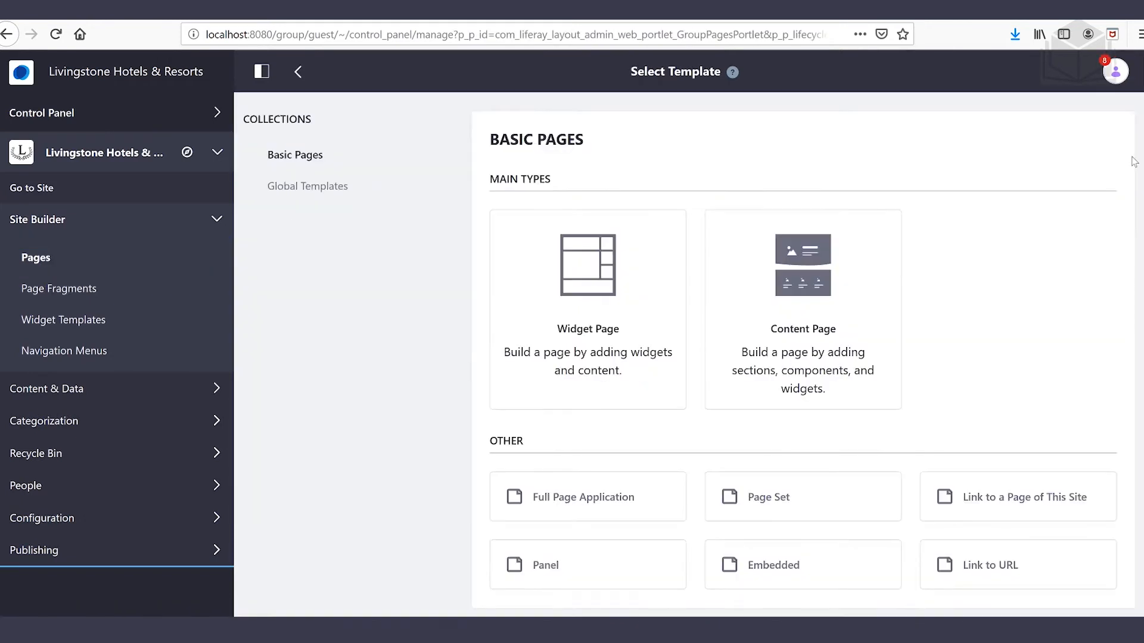
pyautogui.click(828, 292)
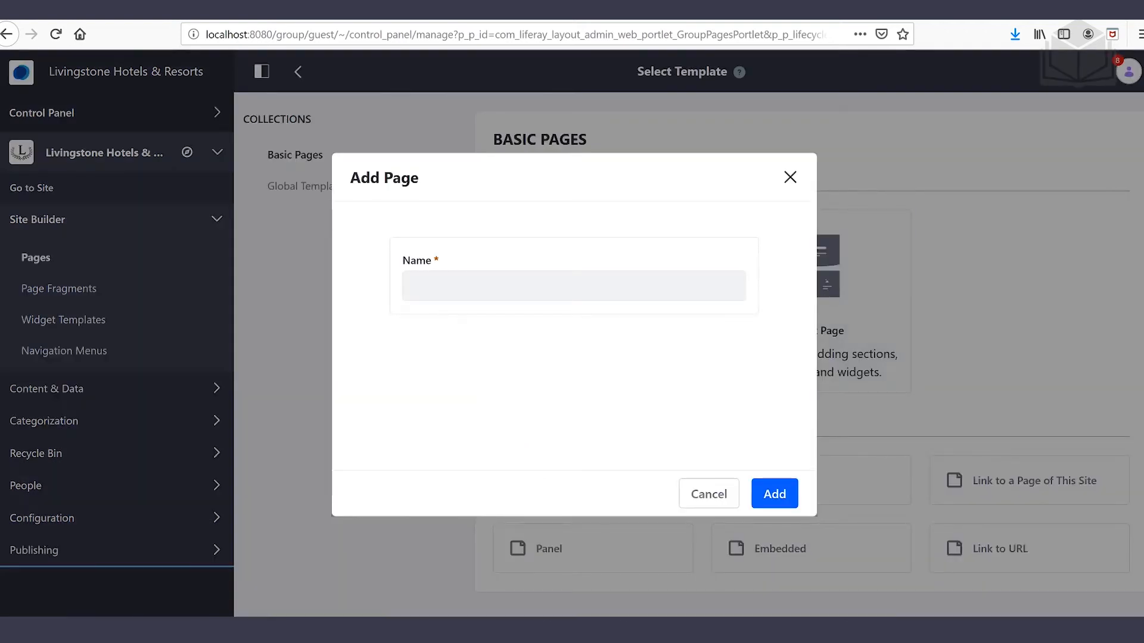
pyautogui.write('Li')
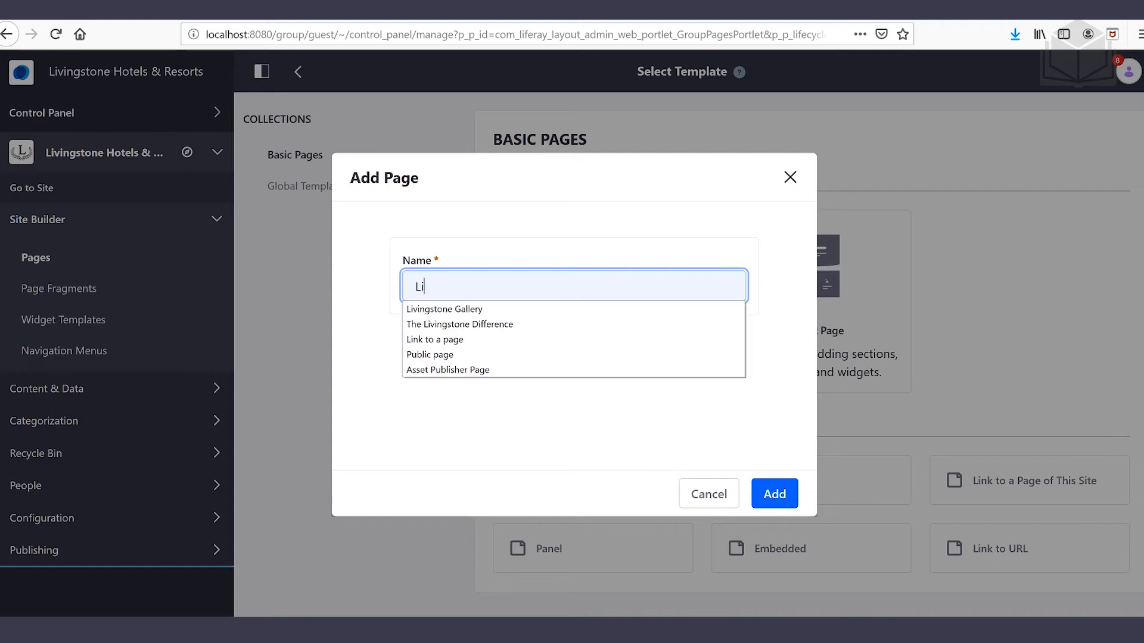
pyautogui.write('vingstone Rewards')
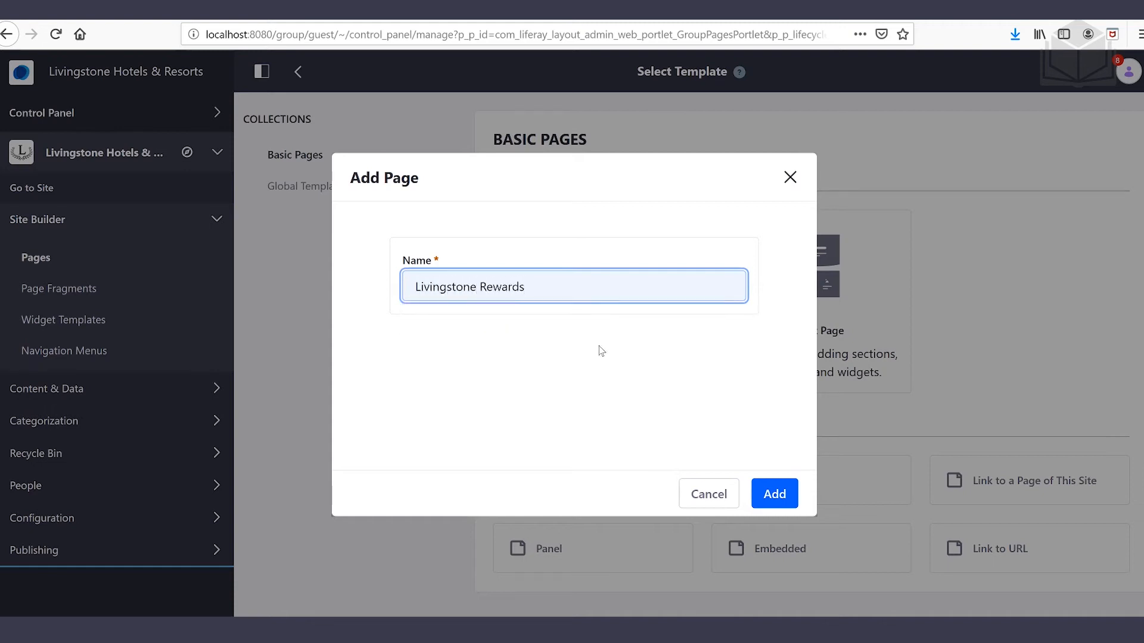
pyautogui.click(765, 494)
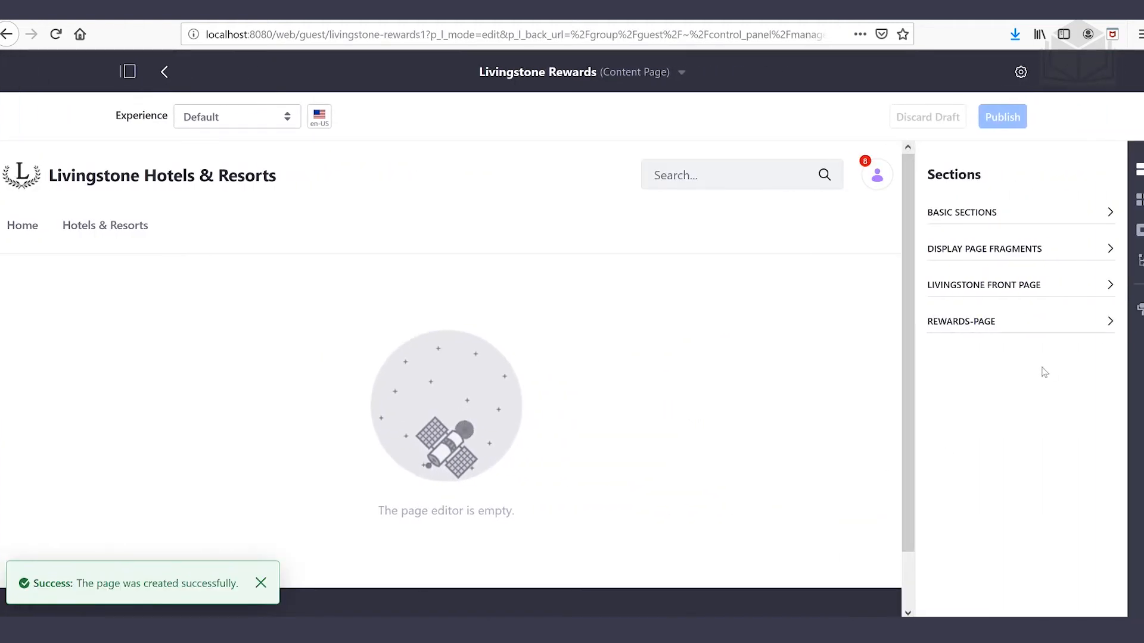
# - Add the 01-Join-Rewards and 02-Join-Now sections from the rewards-page collection to the page and publish it
pyautogui.click(1020, 330)
pyautogui.scroll(-1, 965, 378)
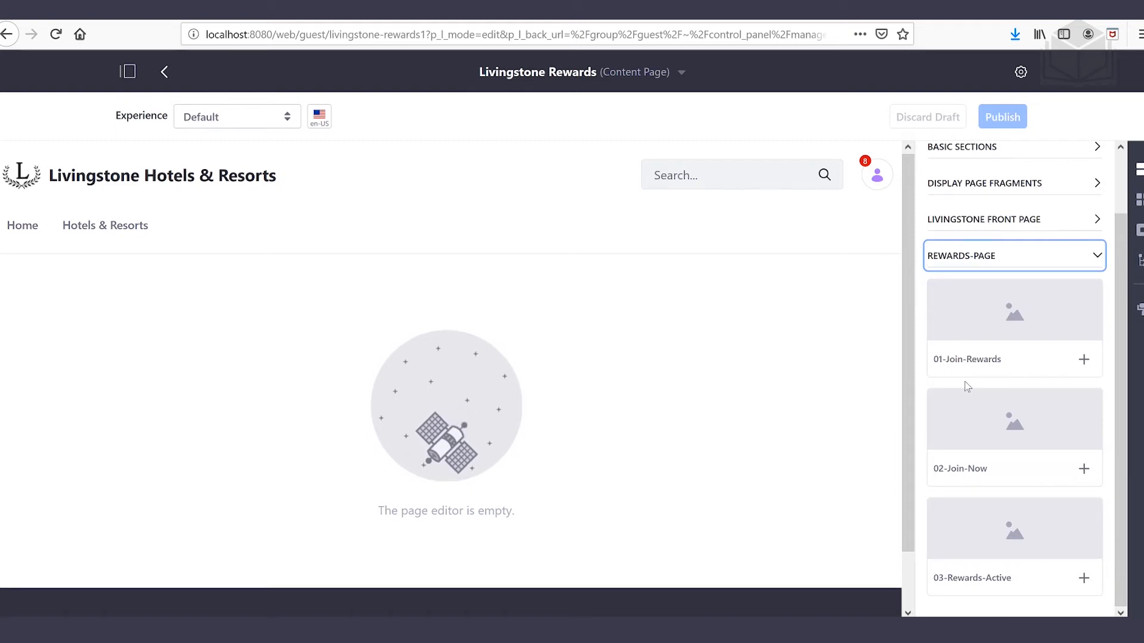
pyautogui.click(1084, 360)
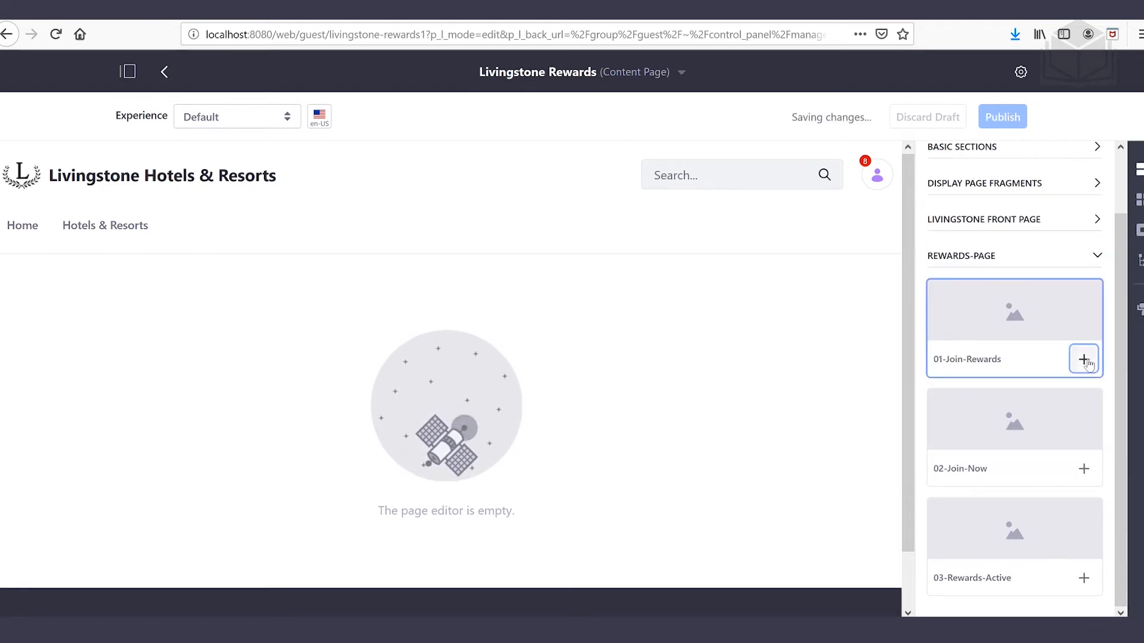
pyautogui.click(1083, 469)
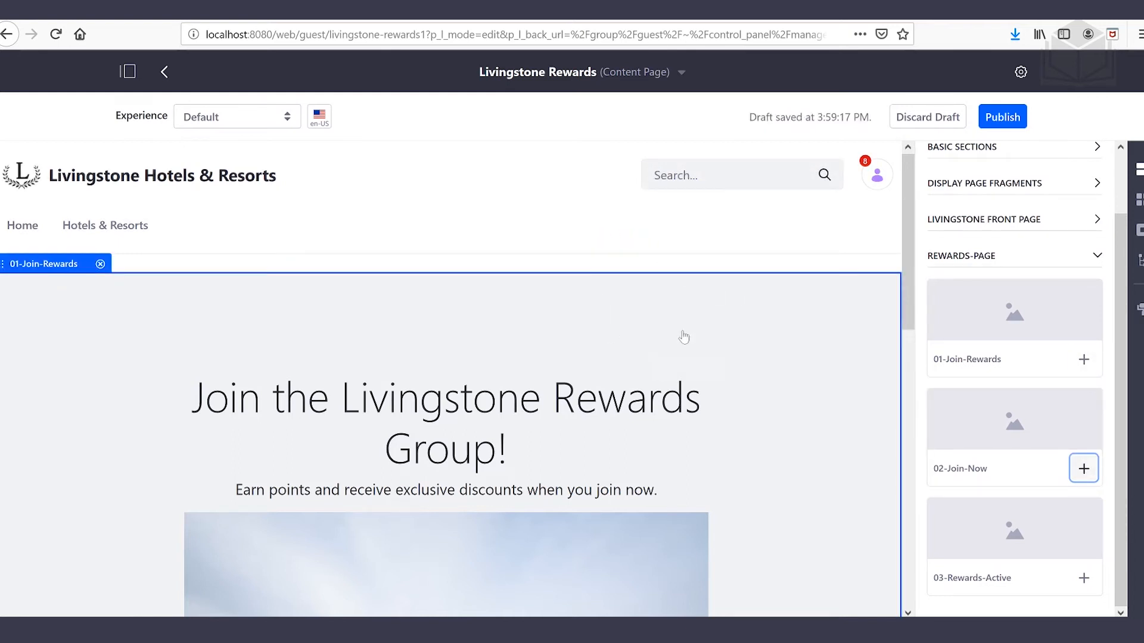
pyautogui.click(1000, 118)
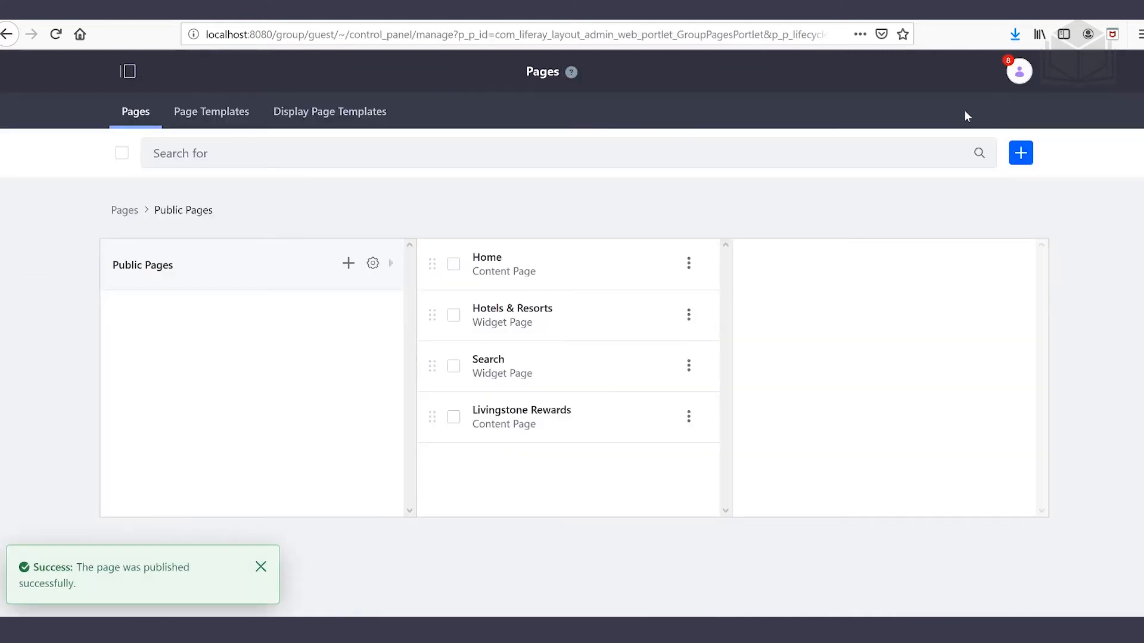
# - Edit the Livingstone Rewards page and create an experience named Rewards Members Experience for the Livingstone Rewards audience
pyautogui.click(689, 421)
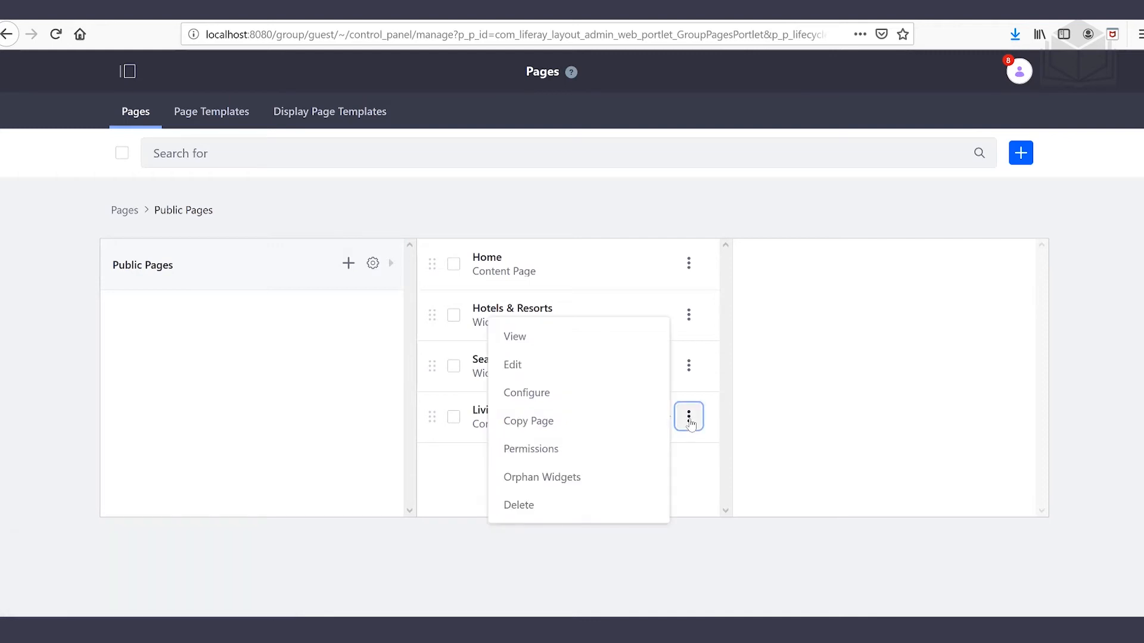
pyautogui.click(617, 374)
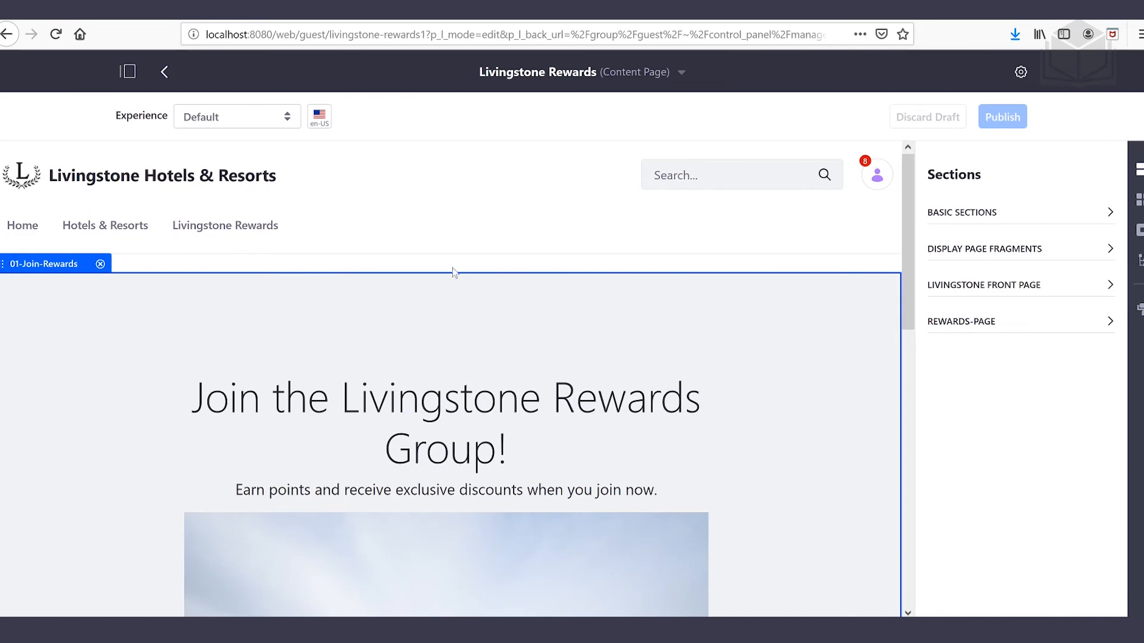
pyautogui.click(240, 120)
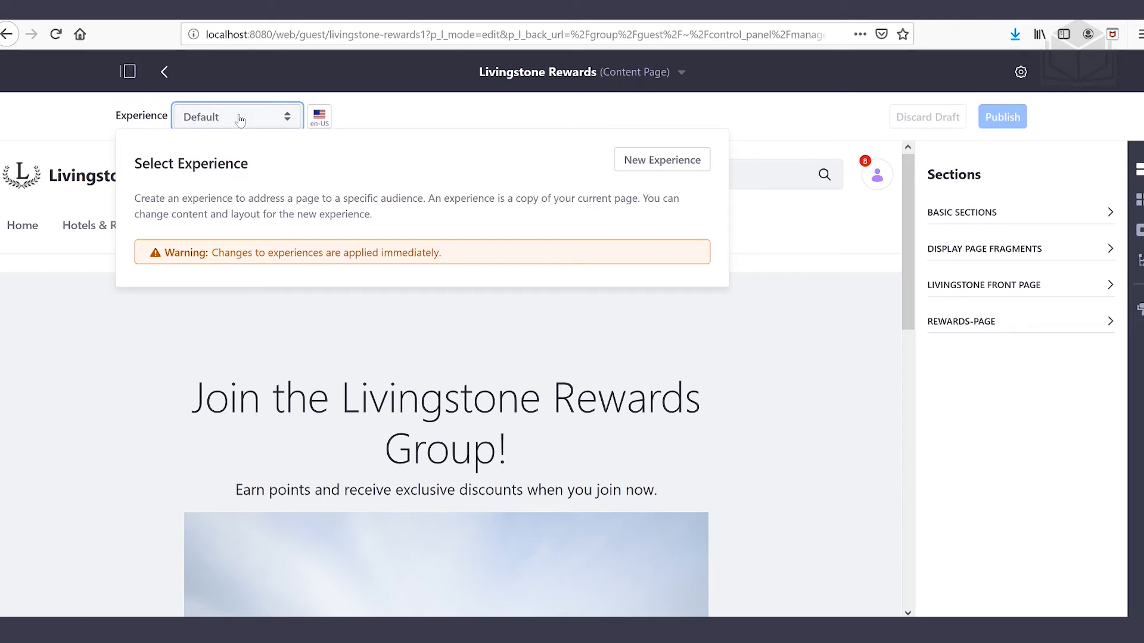
pyautogui.click(635, 162)
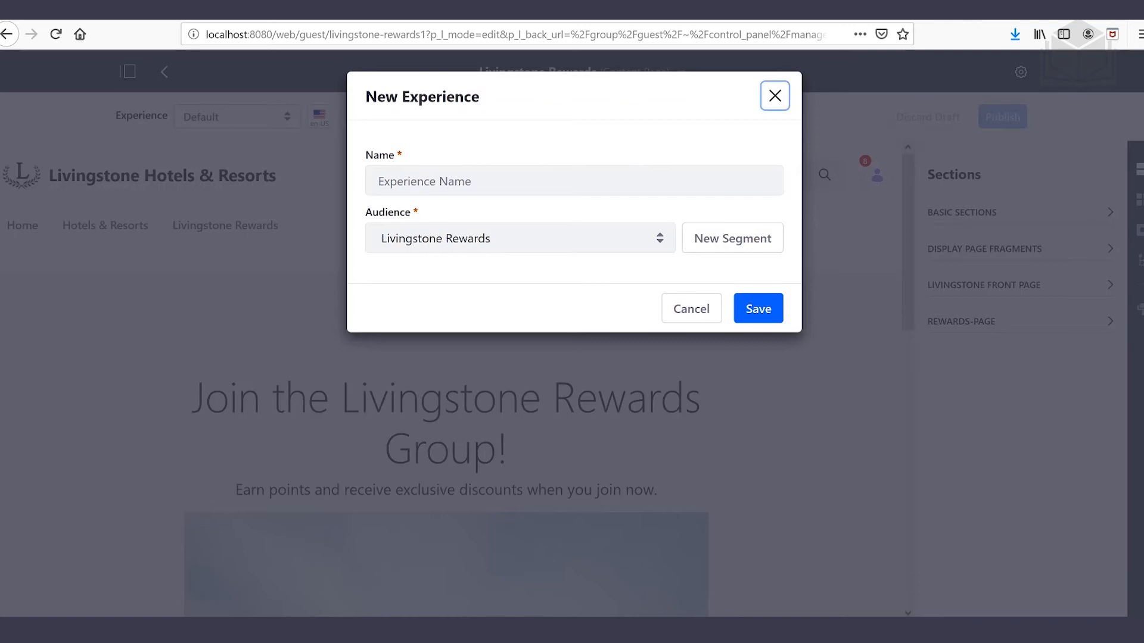
pyautogui.click(574, 181)
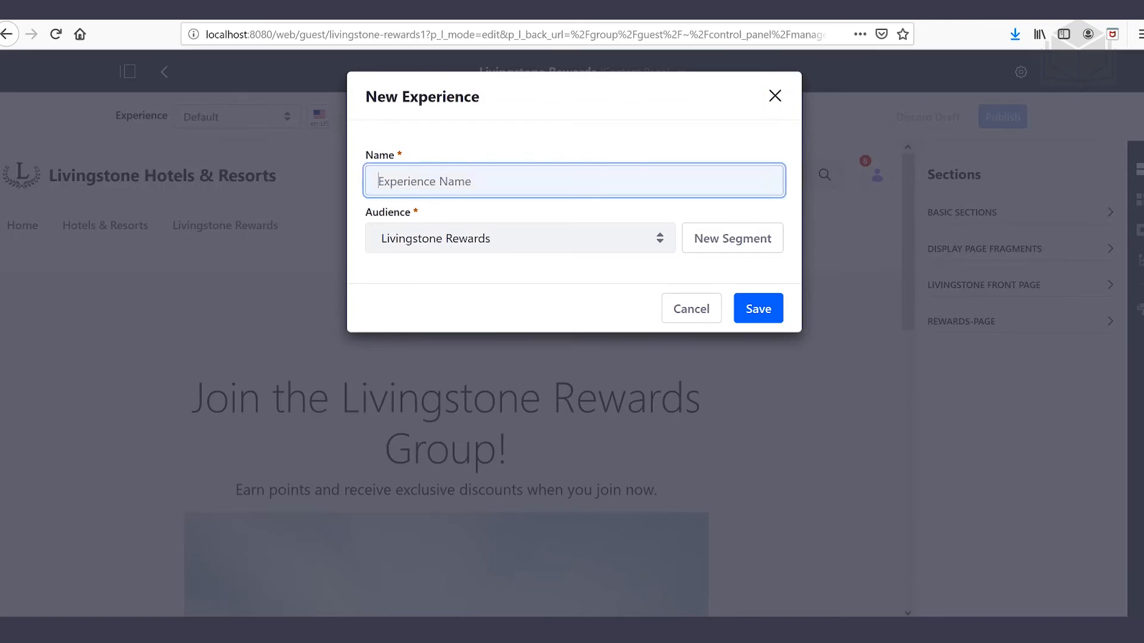
pyautogui.write('Rewards MembersExperience')
pyautogui.click(507, 181)
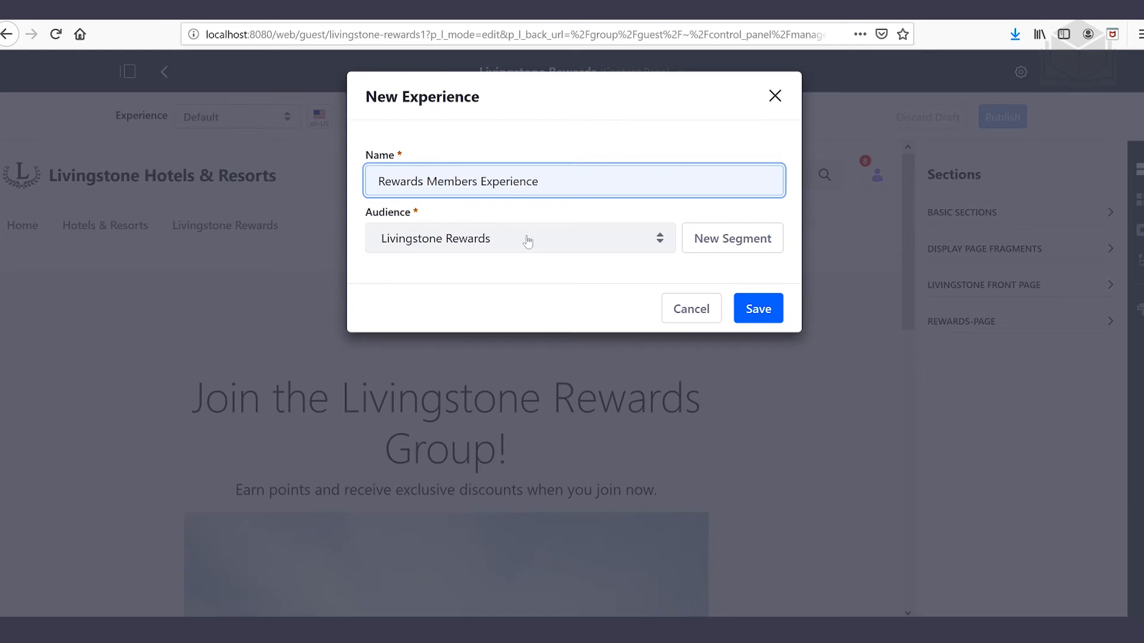
pyautogui.click(751, 311)
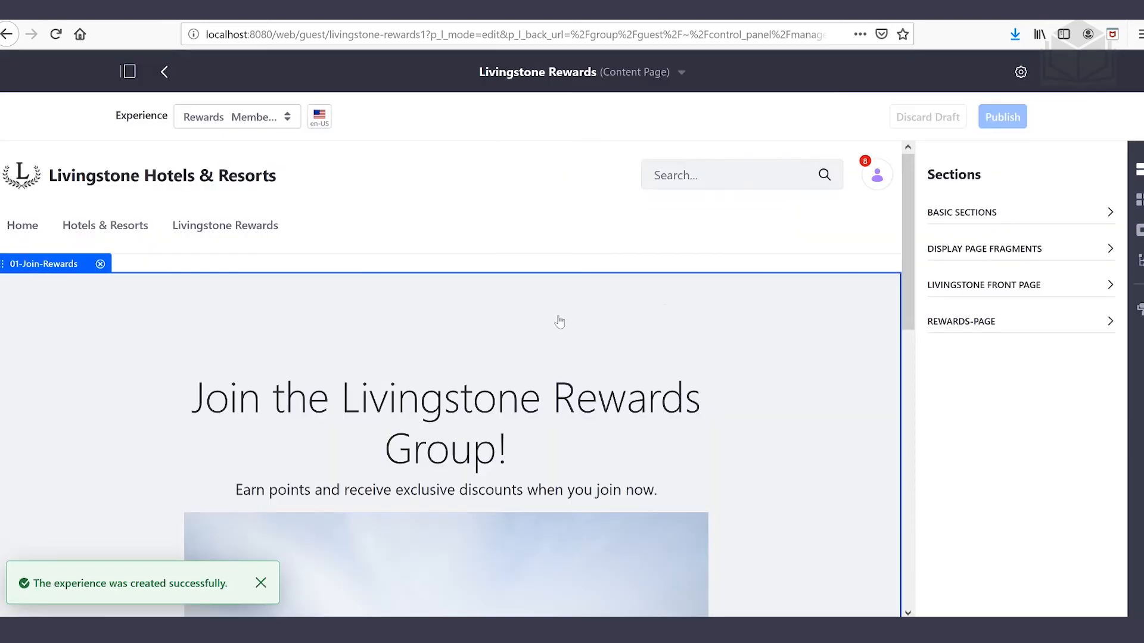
# - Replace the main heading in the 01-Join-Rewards section with "Welcome to Livingstone Rewards" for the rewards members experience
pyautogui.click(476, 407)
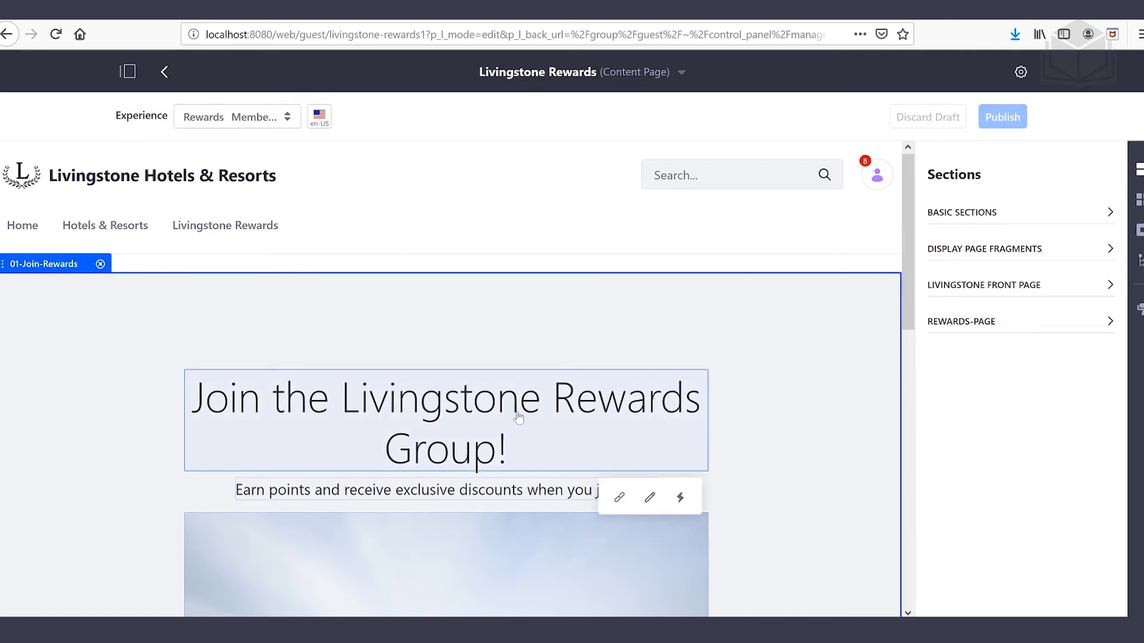
pyautogui.click(650, 498)
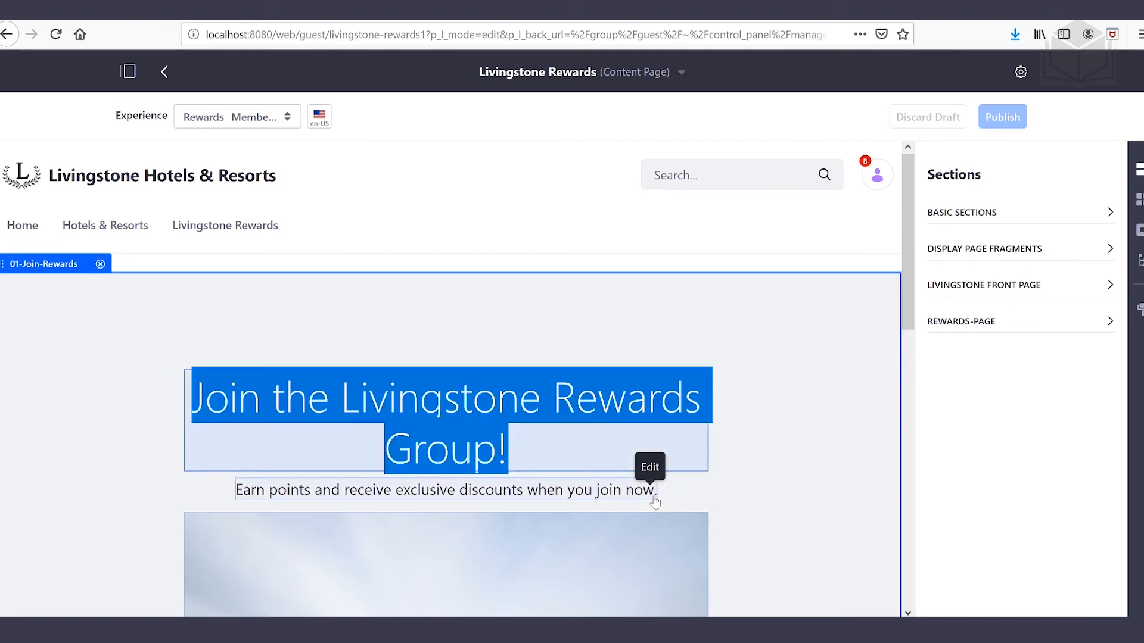
pyautogui.write('Welcome to Livingstone')
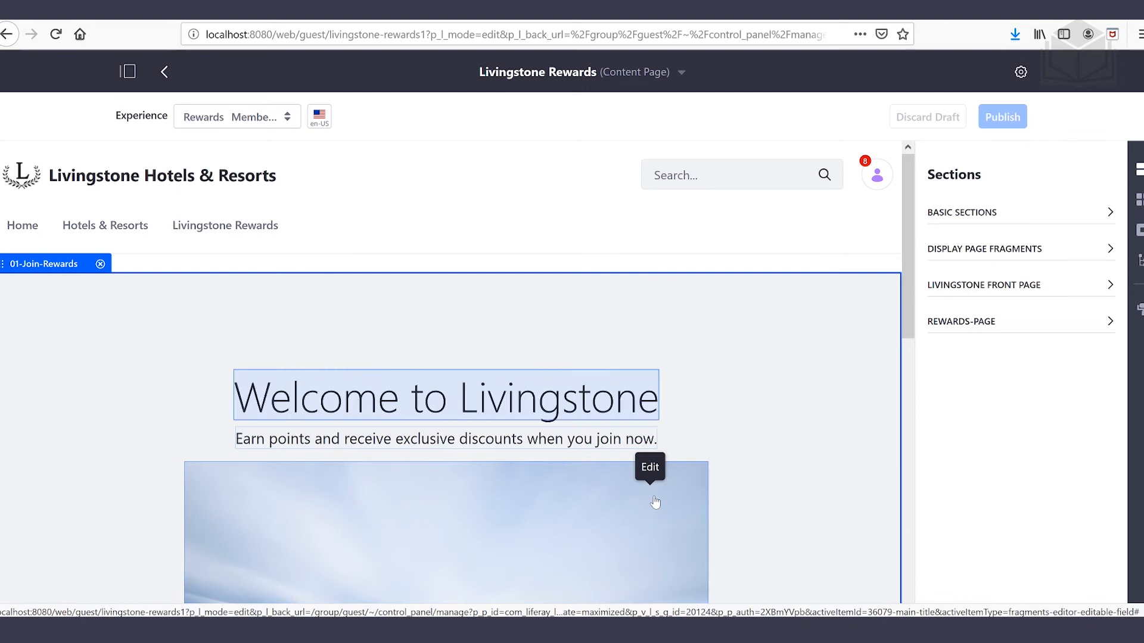
pyautogui.write(' Rewards')
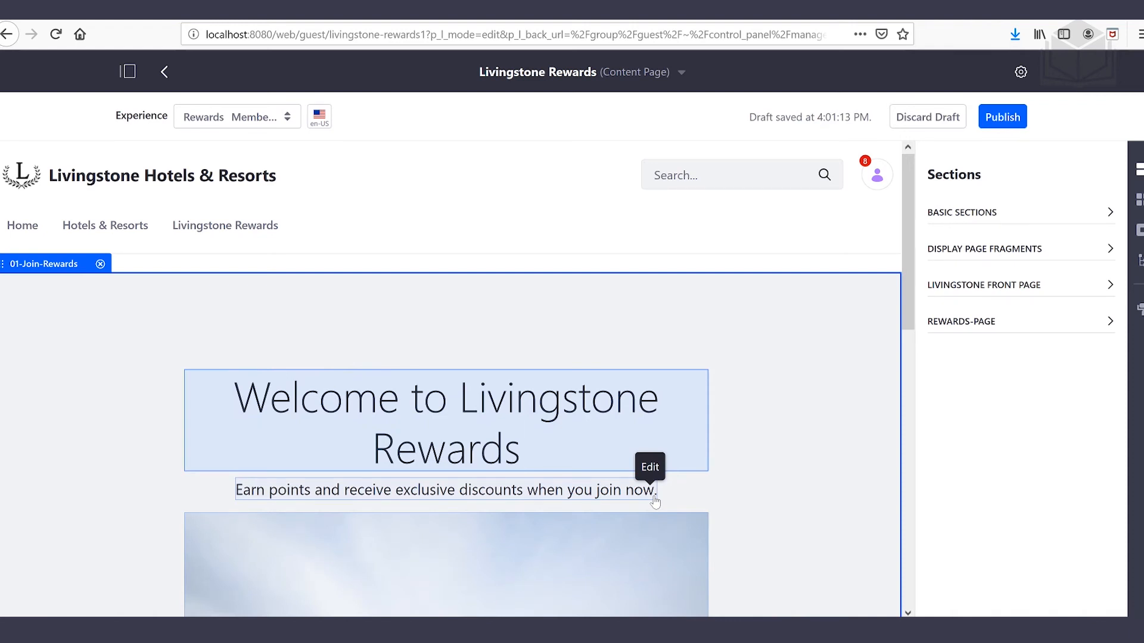
pyautogui.click(754, 447)
# - Remove the 02-Join-Now section from the rewards members experience
pyautogui.scroll(-3, 797, 444)
pyautogui.scroll(-5, 796, 444)
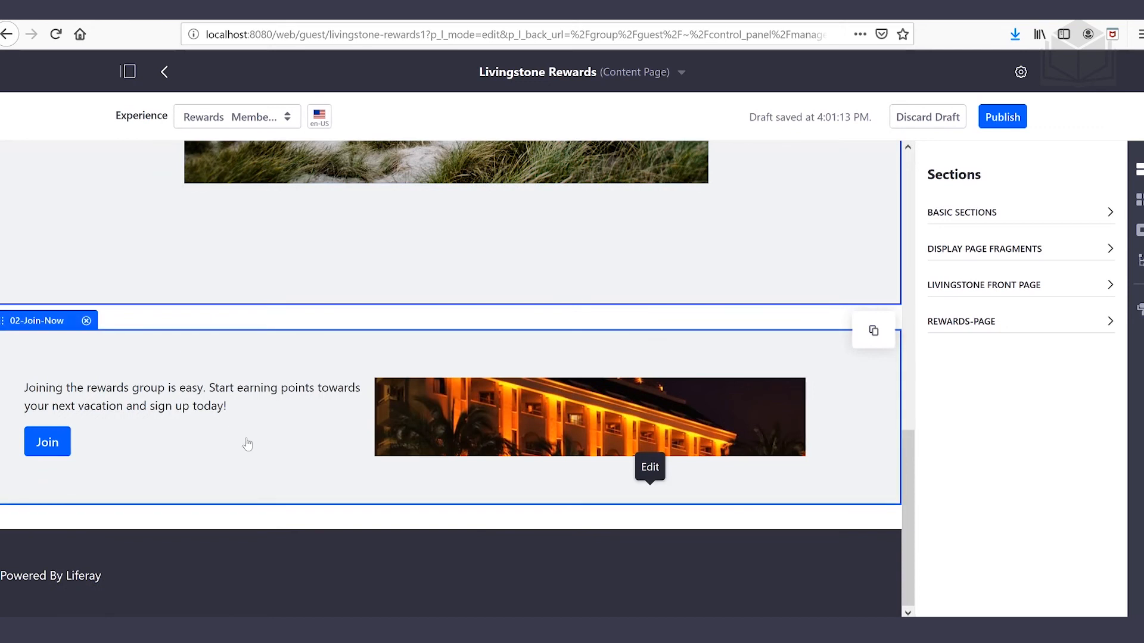
pyautogui.click(86, 322)
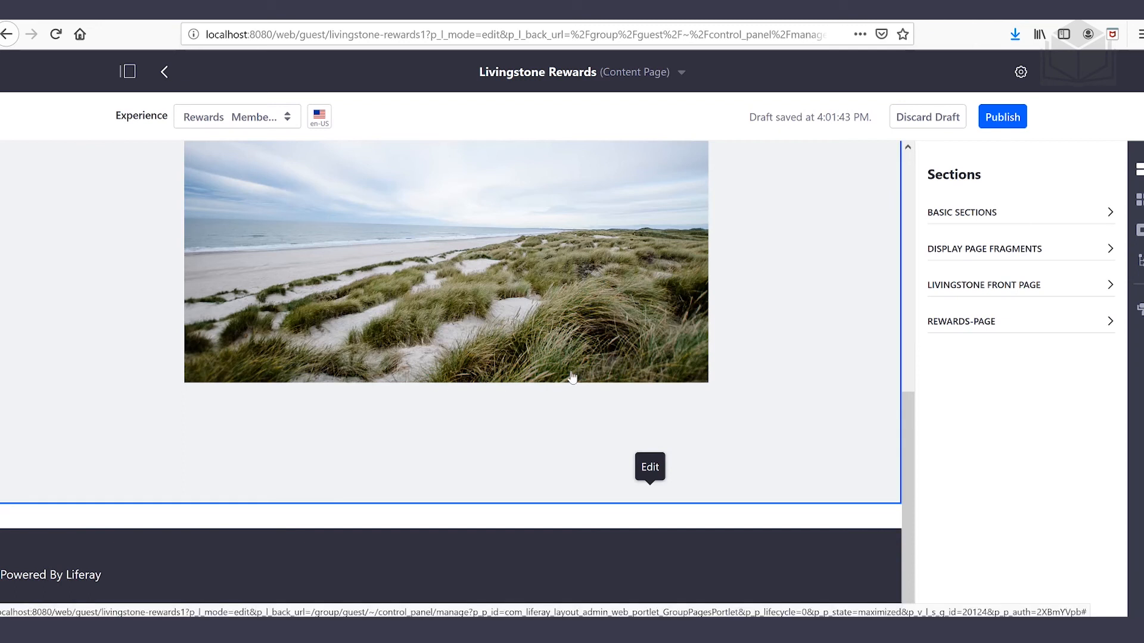
# - Add the 03-Rewards-Active section from the rewards-page collection below the beach image and publish the page
pyautogui.click(1007, 322)
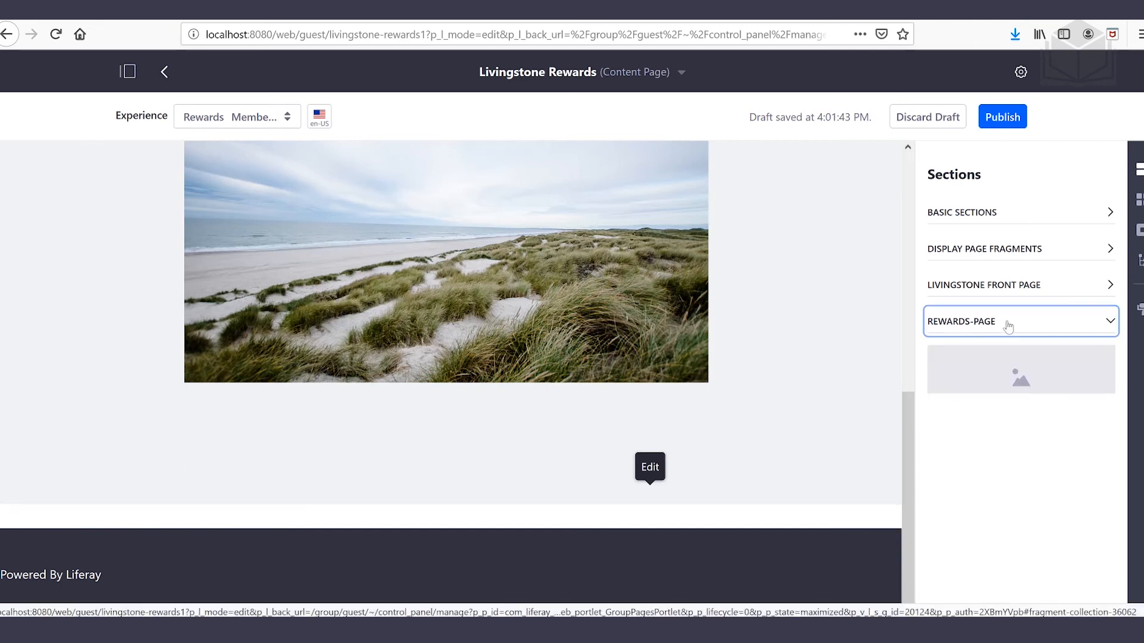
pyautogui.scroll(-2, 1013, 476)
pyautogui.click(1083, 579)
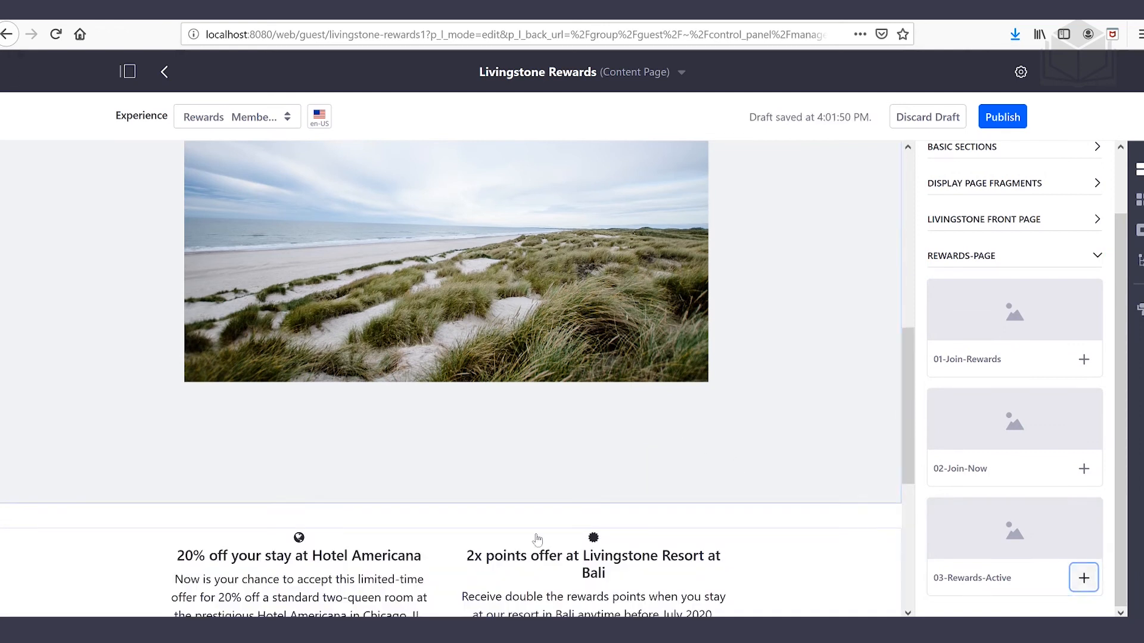
pyautogui.scroll(-2, 456, 547)
pyautogui.scroll(-1, 456, 545)
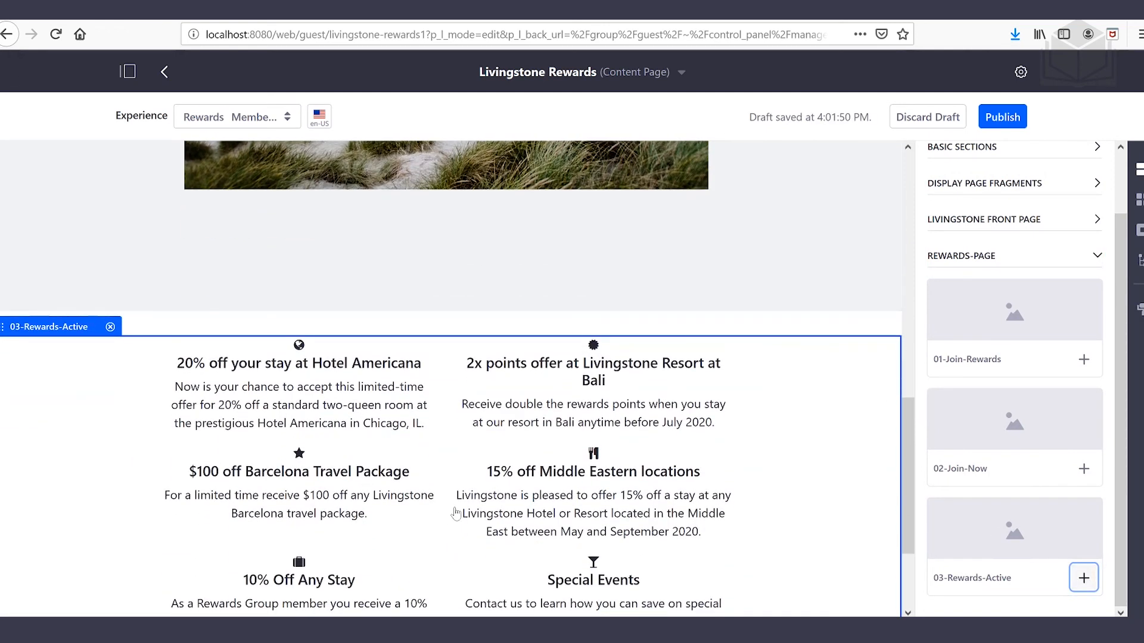
pyautogui.scroll(-2, 456, 515)
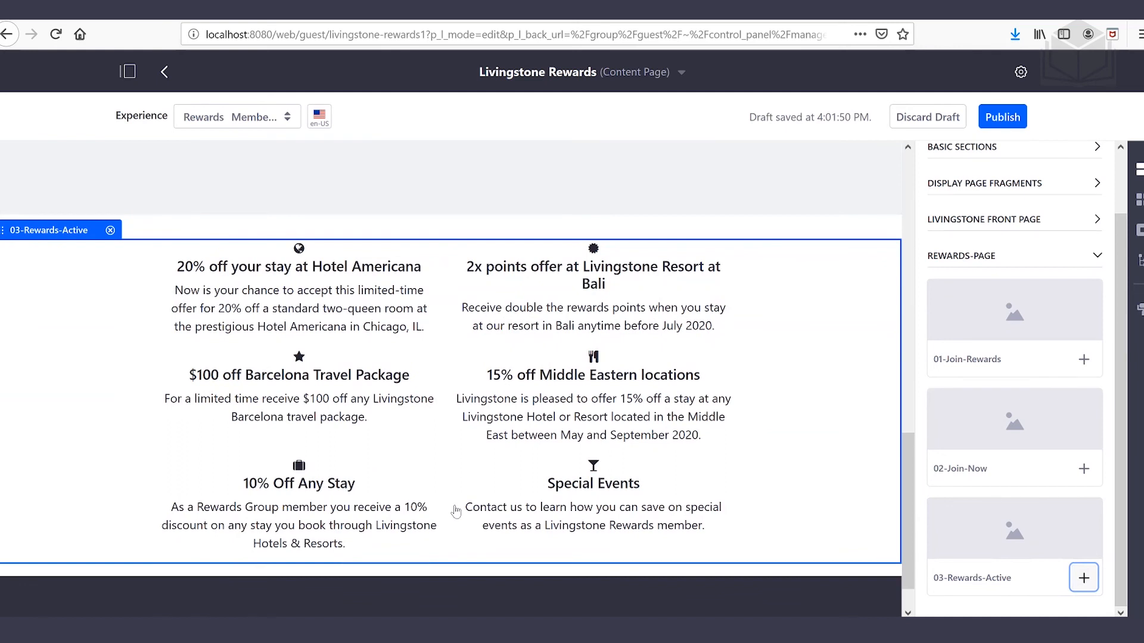
pyautogui.scroll(5, 605, 462)
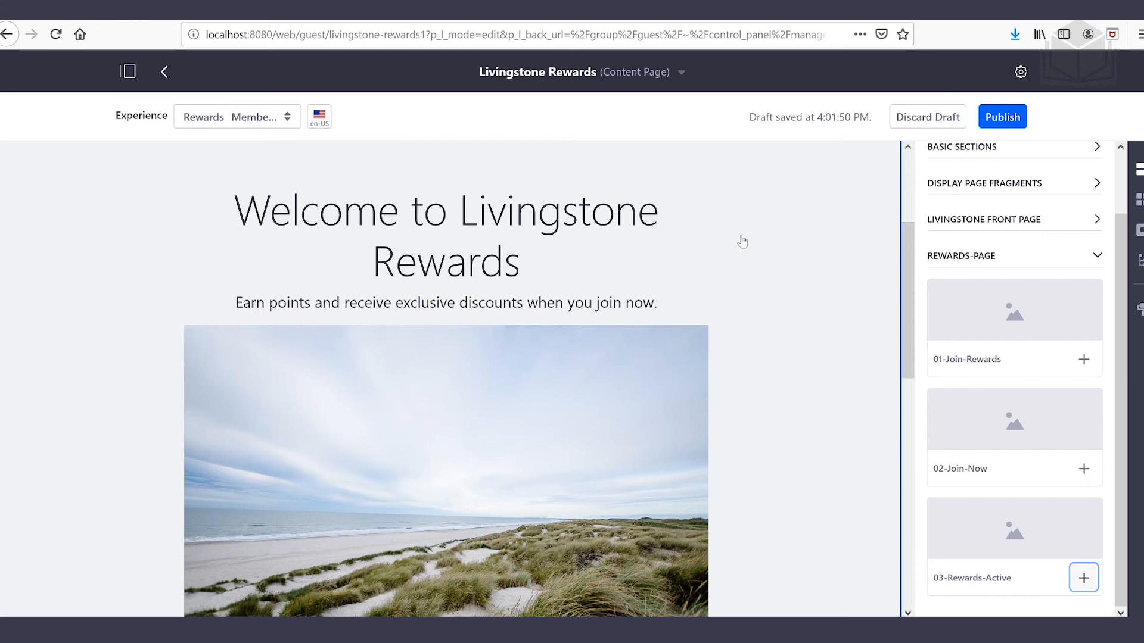
pyautogui.click(1003, 117)
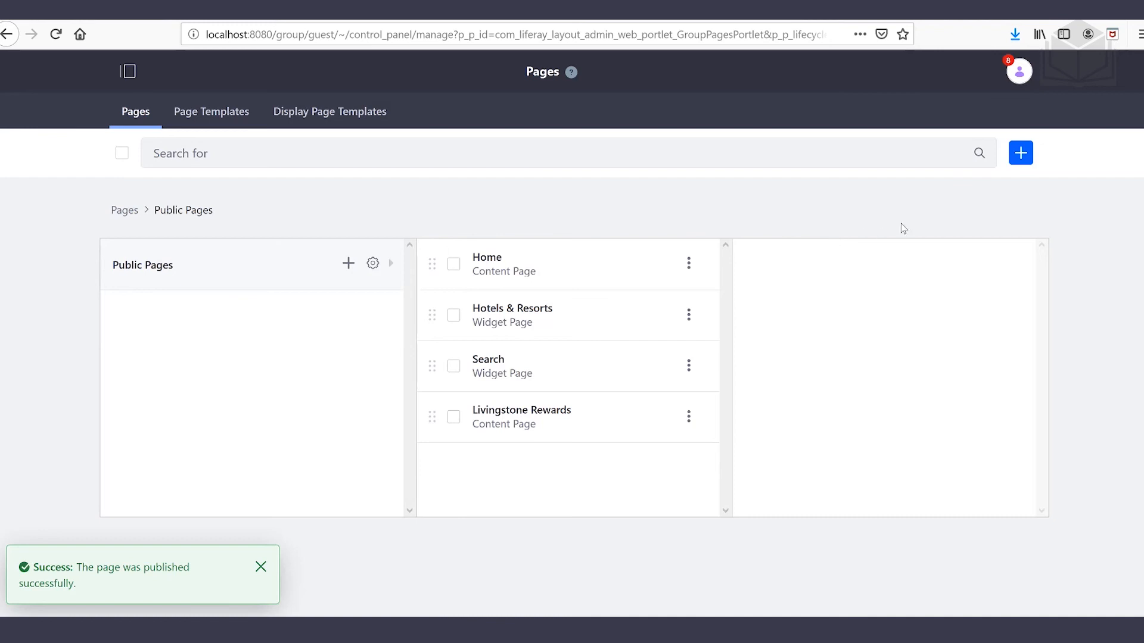
# - Go to the live site and view the Livingstone Rewards page as a user outside the rewards group
pyautogui.click(123, 74)
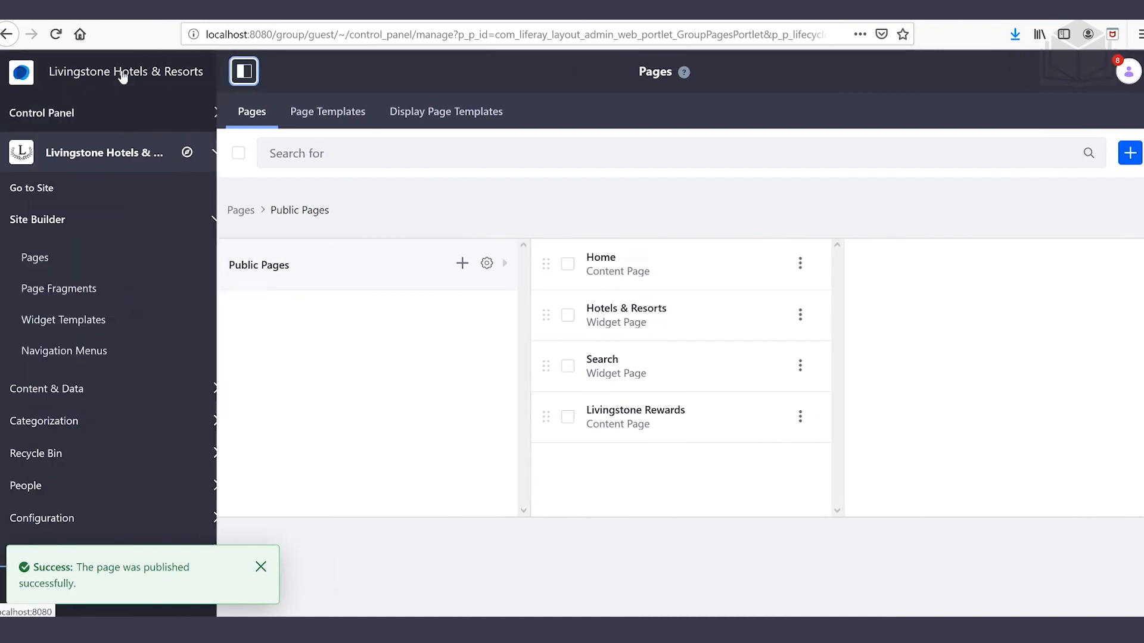
pyautogui.click(63, 193)
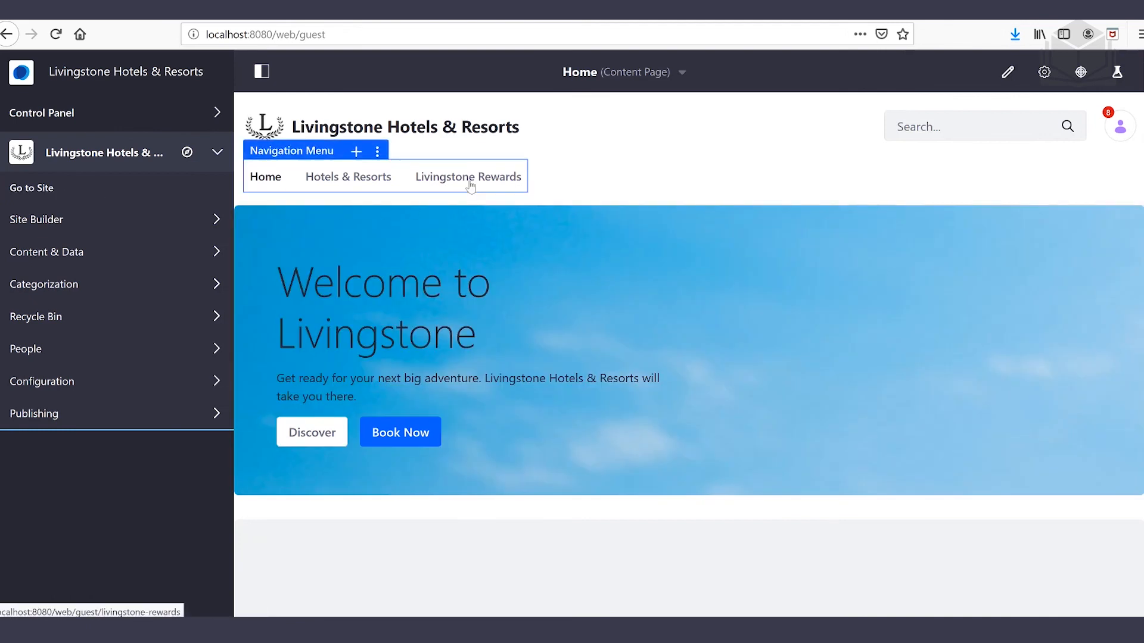
pyautogui.click(470, 179)
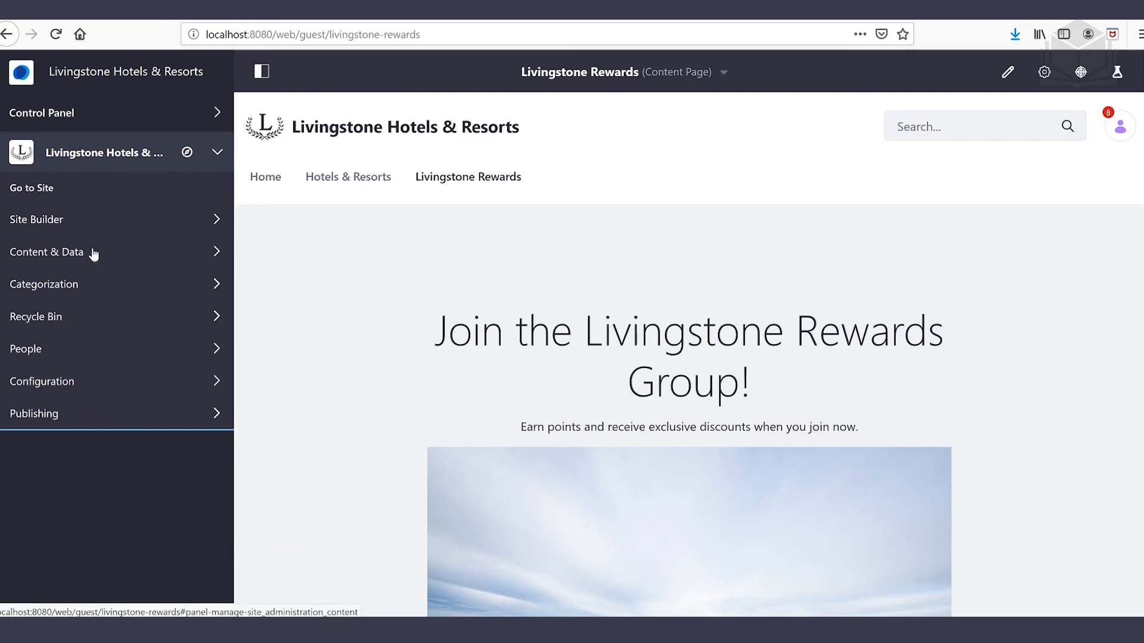
# - Assign the first listed user as a member of the Livingstone Rewards user group in the user administration
pyautogui.click(102, 119)
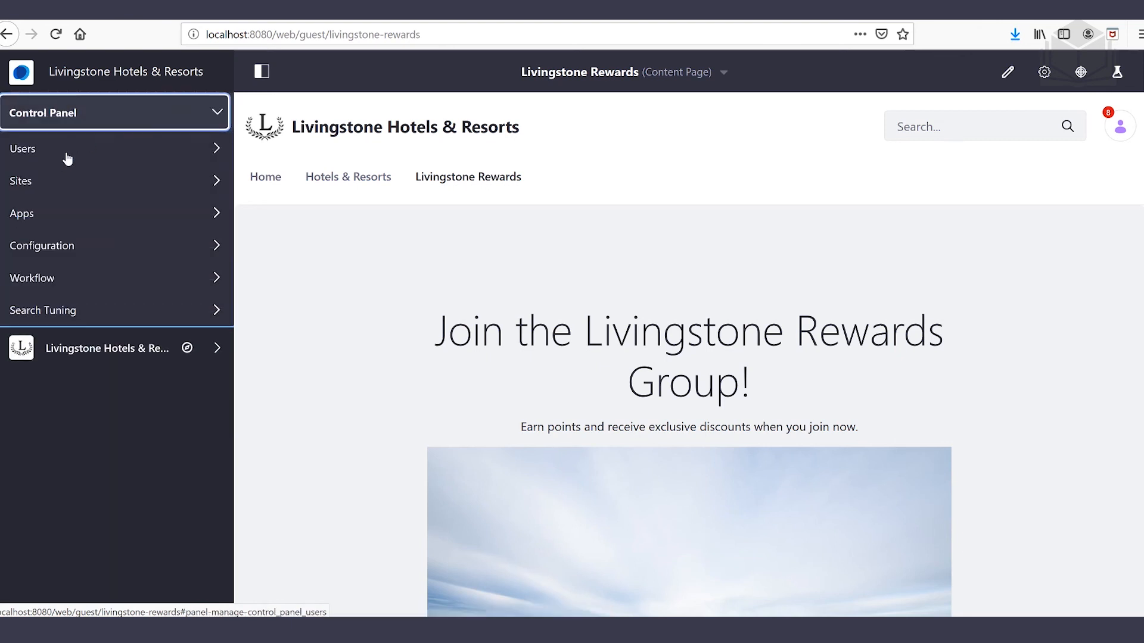
pyautogui.click(68, 158)
pyautogui.click(82, 219)
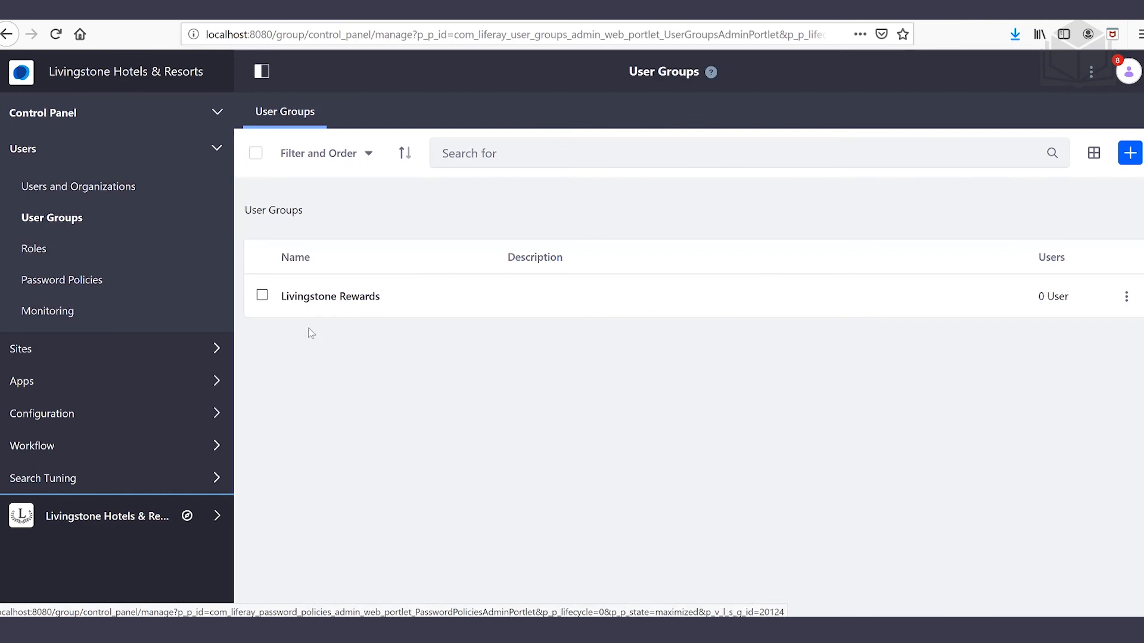
pyautogui.click(1125, 298)
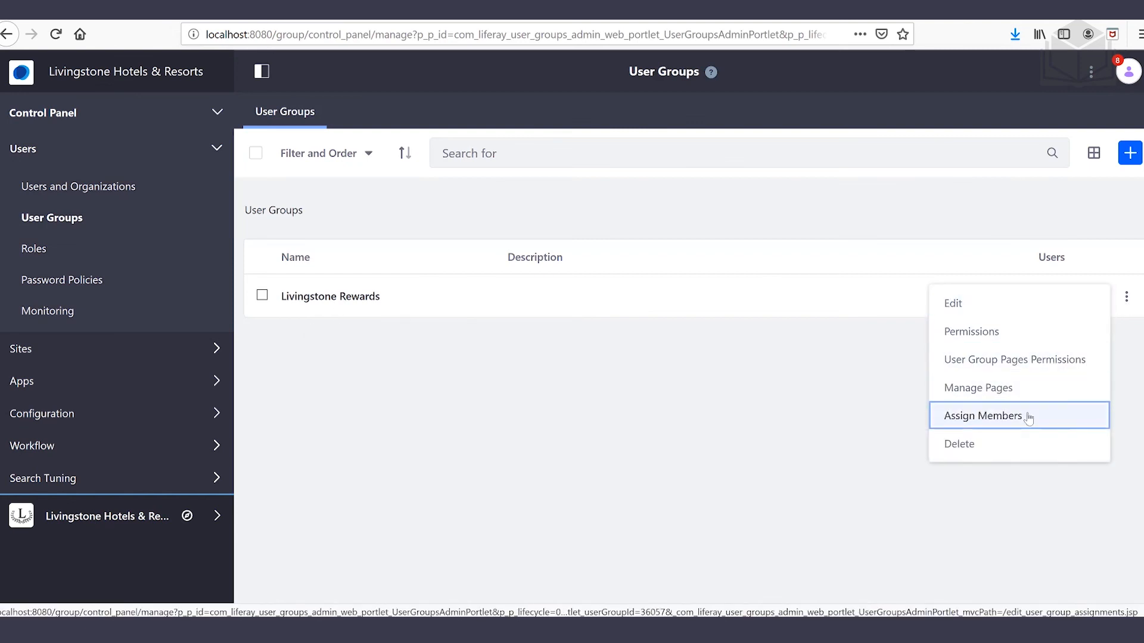
pyautogui.click(1028, 417)
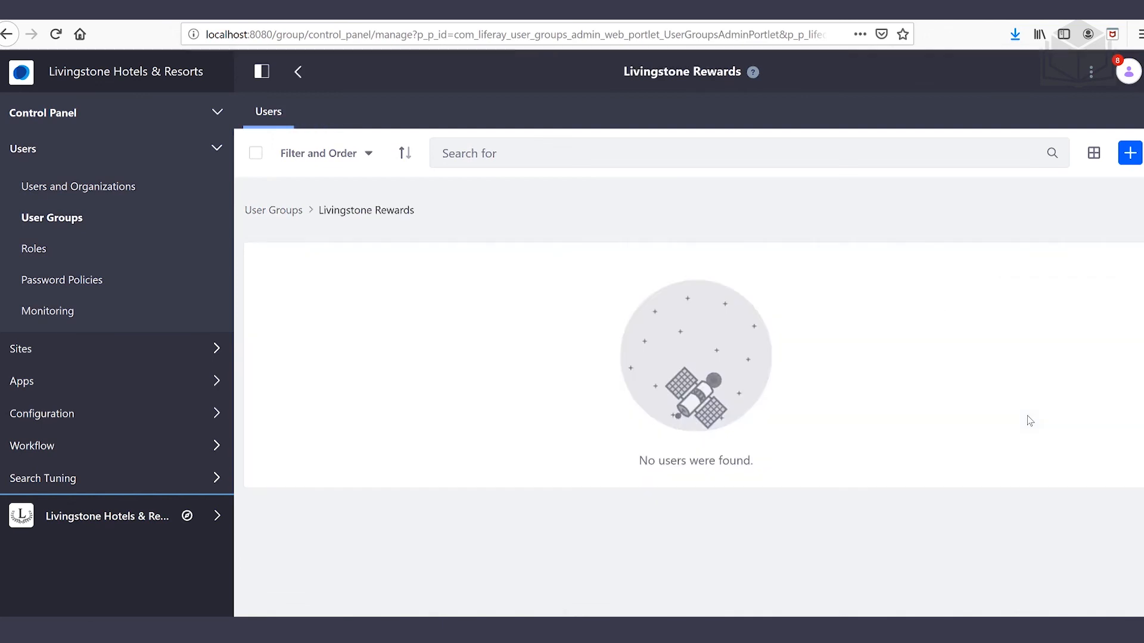
pyautogui.click(1129, 155)
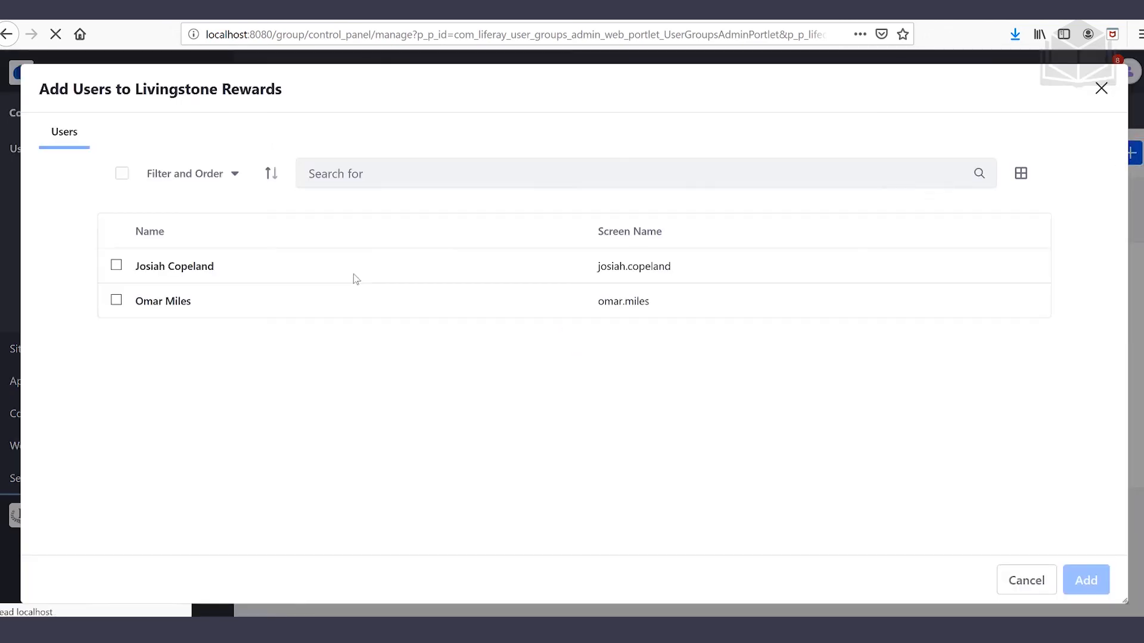
pyautogui.click(116, 265)
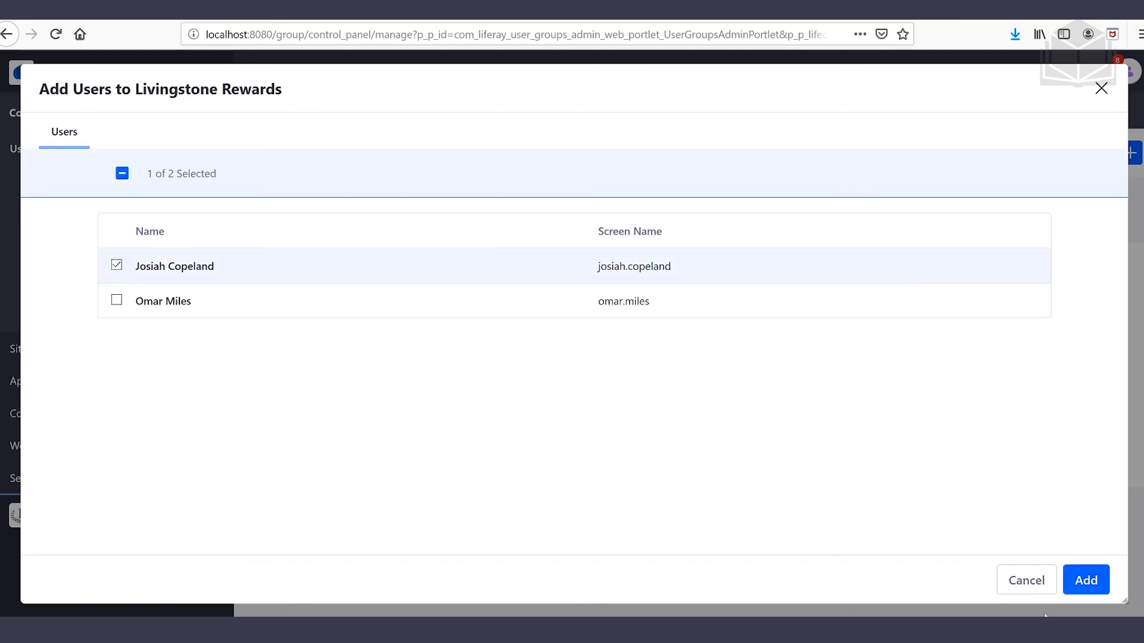
pyautogui.click(1086, 581)
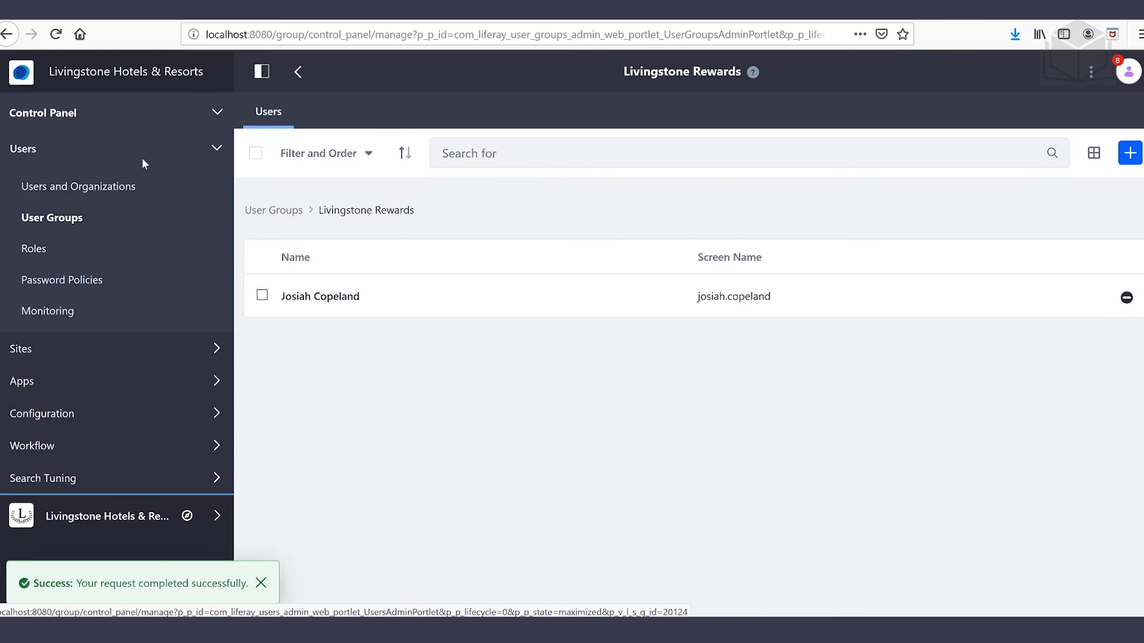
# - Return to the live site and view the Livingstone Rewards page as a rewards group member, down through the beach image
pyautogui.click(144, 76)
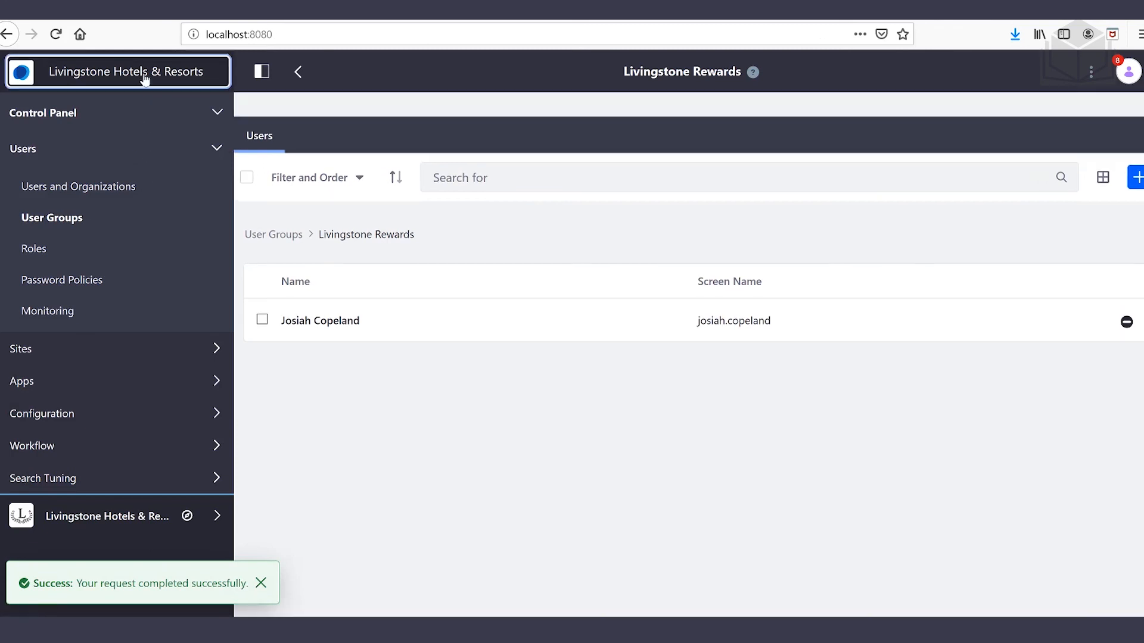
pyautogui.click(473, 183)
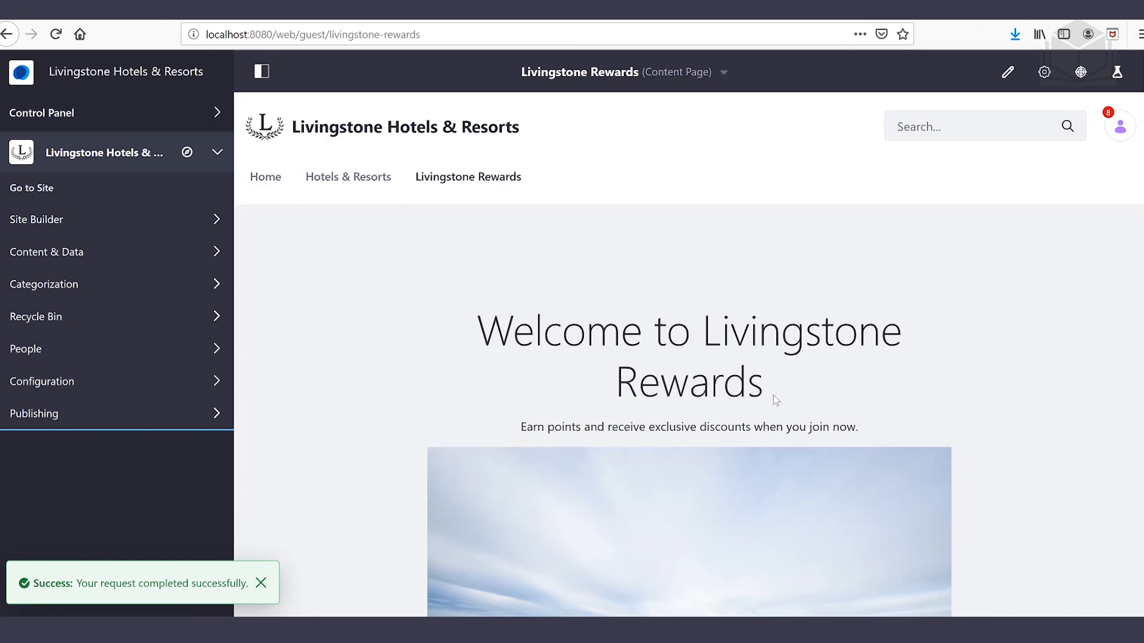
pyautogui.scroll(-10, 777, 384)
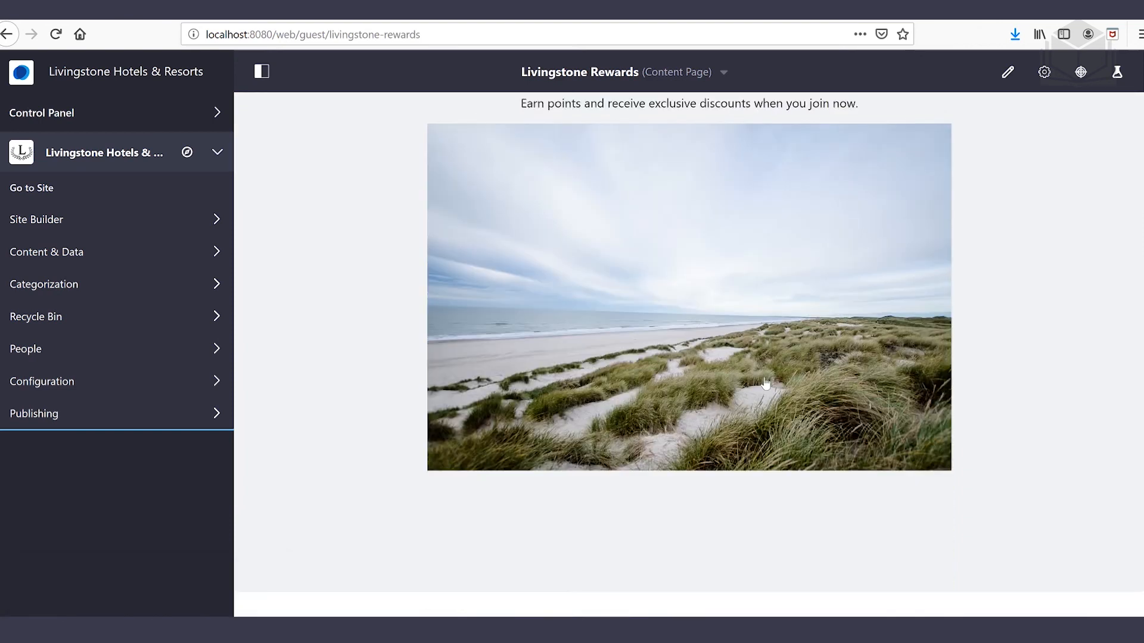